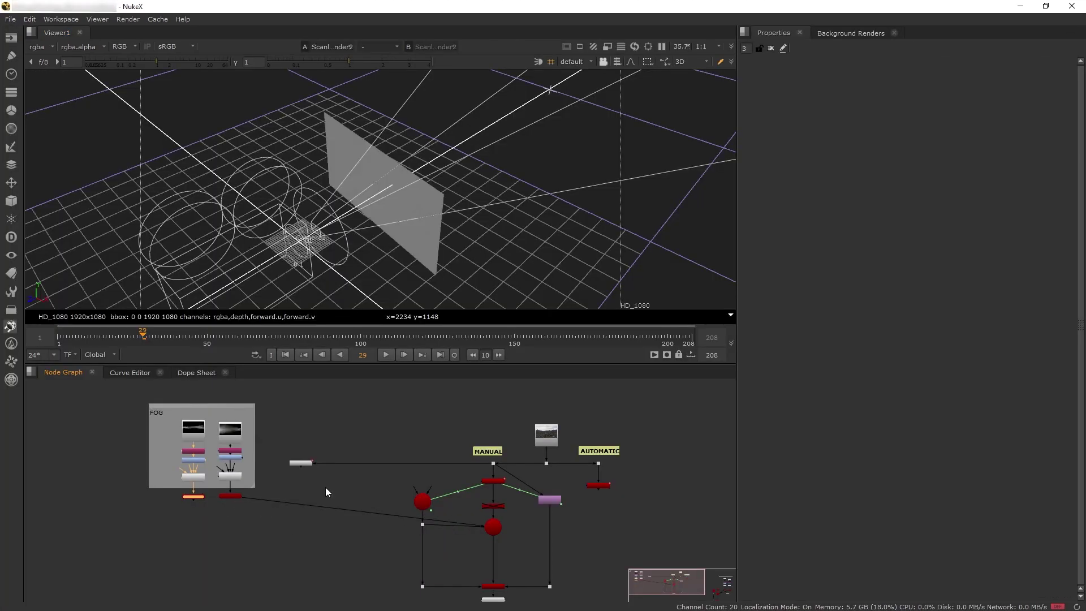
pyautogui.moveTo(194, 501); pyautogui.dragTo(496, 527)
pyautogui.moveTo(62, 341); pyautogui.dragTo(78, 344)
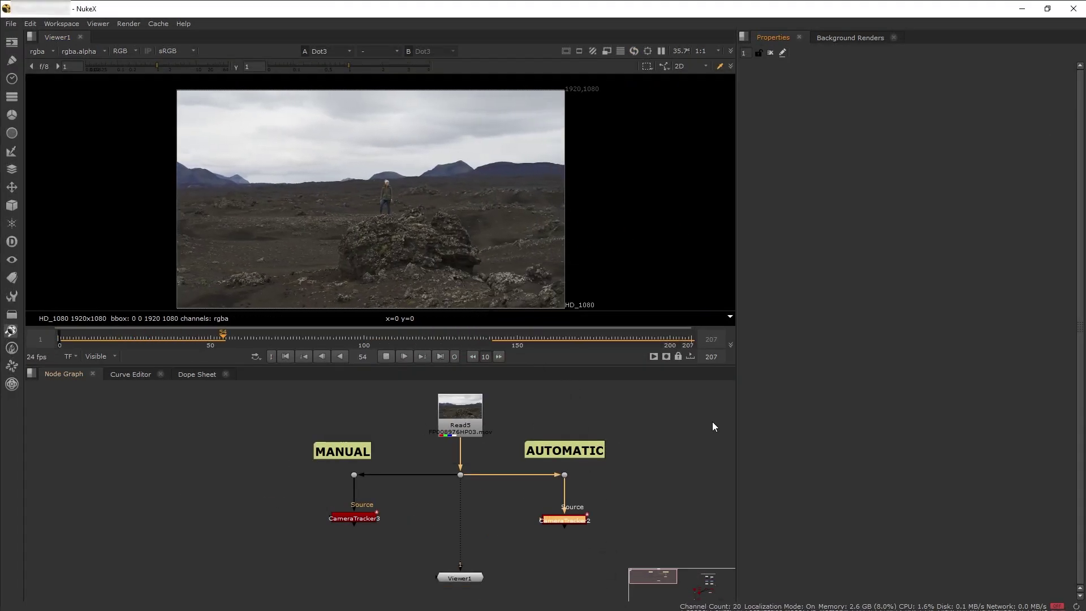
pyautogui.click(712, 423)
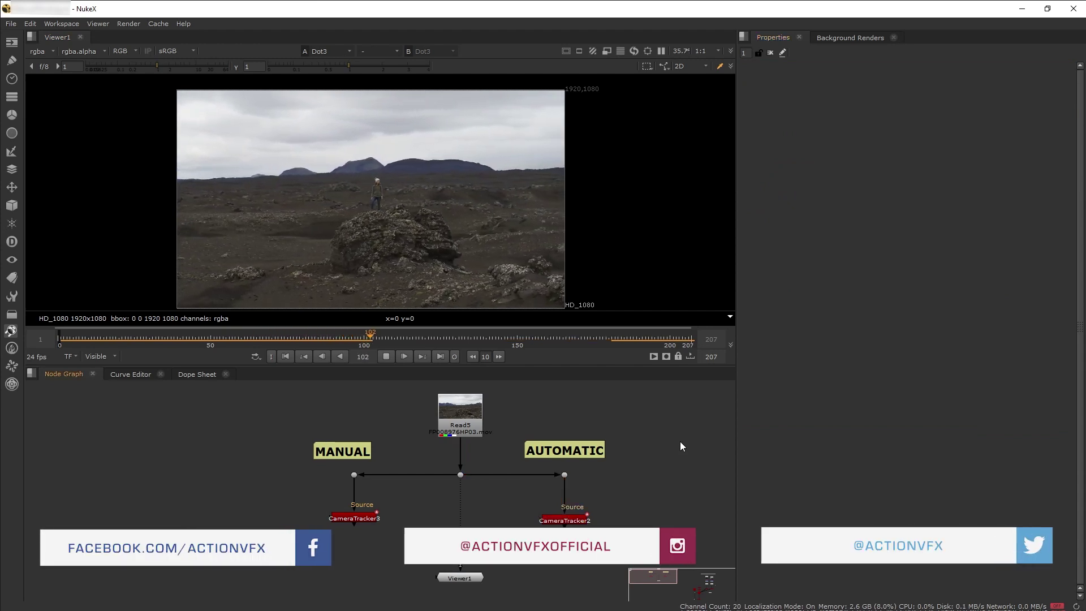
pyautogui.moveTo(670, 434); pyautogui.dragTo(590, 426, button='middle')
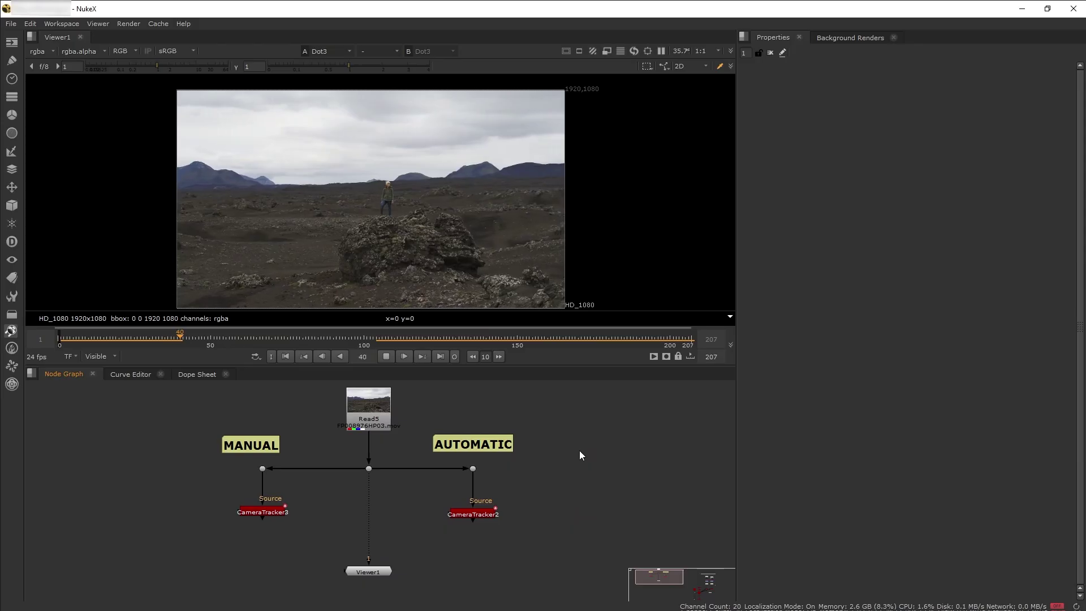
# Open the CameraTracker2 node in the AUTOMATIC branch, then track the footage and solve the camera.
pyautogui.click(480, 512)
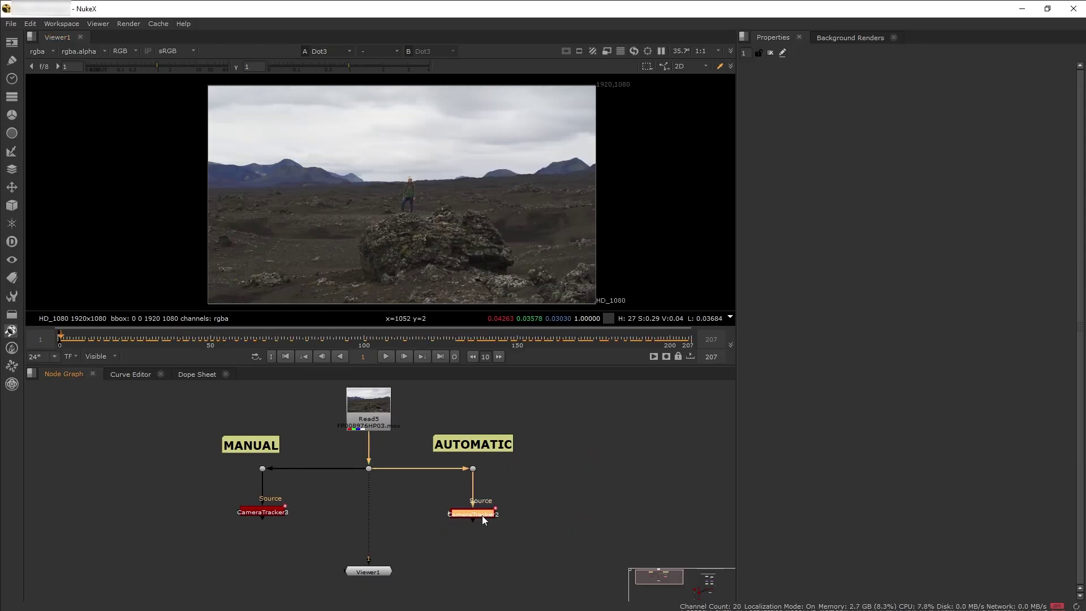
pyautogui.doubleClick(481, 515)
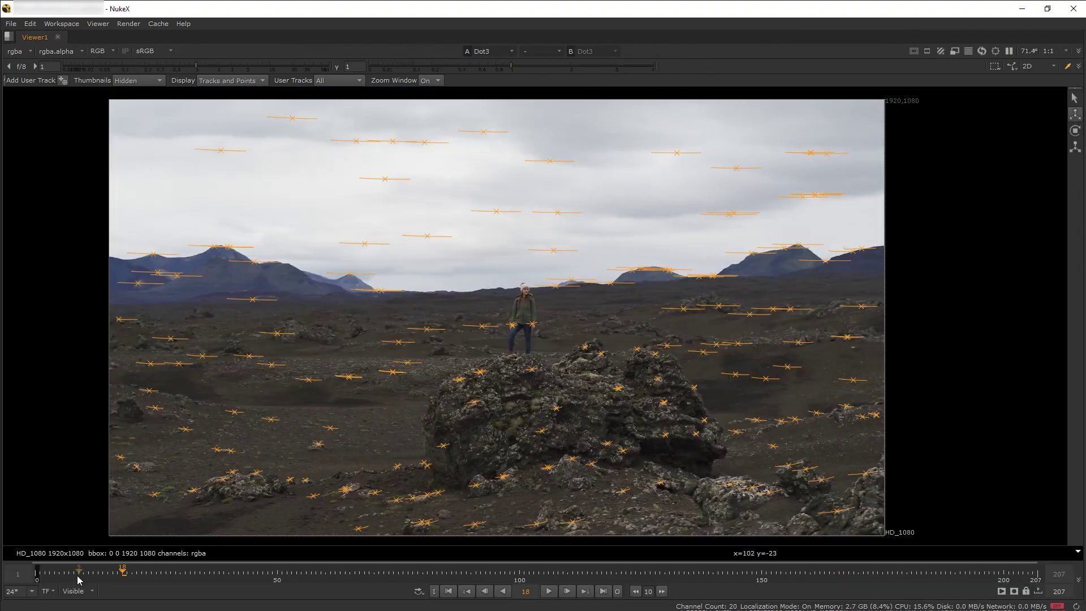
pyautogui.moveTo(121, 573)
pyautogui.mouseDown()
pyautogui.moveTo(48, 572)
pyautogui.moveTo(246, 563)
pyautogui.moveTo(541, 519)
pyautogui.moveTo(850, 528)
pyautogui.moveTo(1007, 551)
pyautogui.moveTo(586, 559)
pyautogui.moveTo(321, 582)
pyautogui.moveTo(108, 574)
pyautogui.mouseUp()
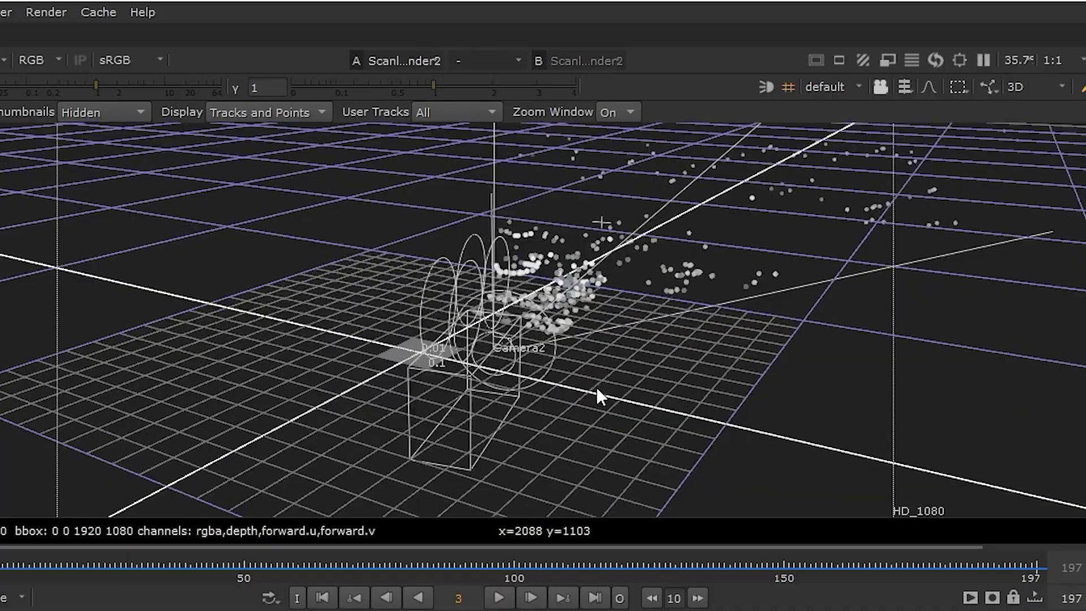
pyautogui.scroll(3, 596, 387)
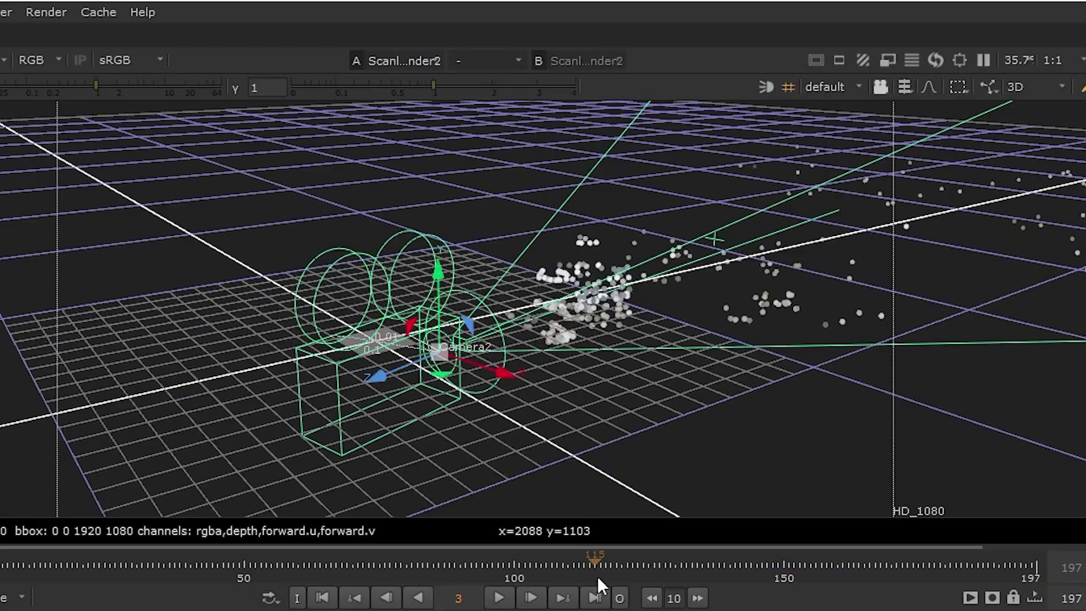
pyautogui.moveTo(594, 557); pyautogui.dragTo(225, 551)
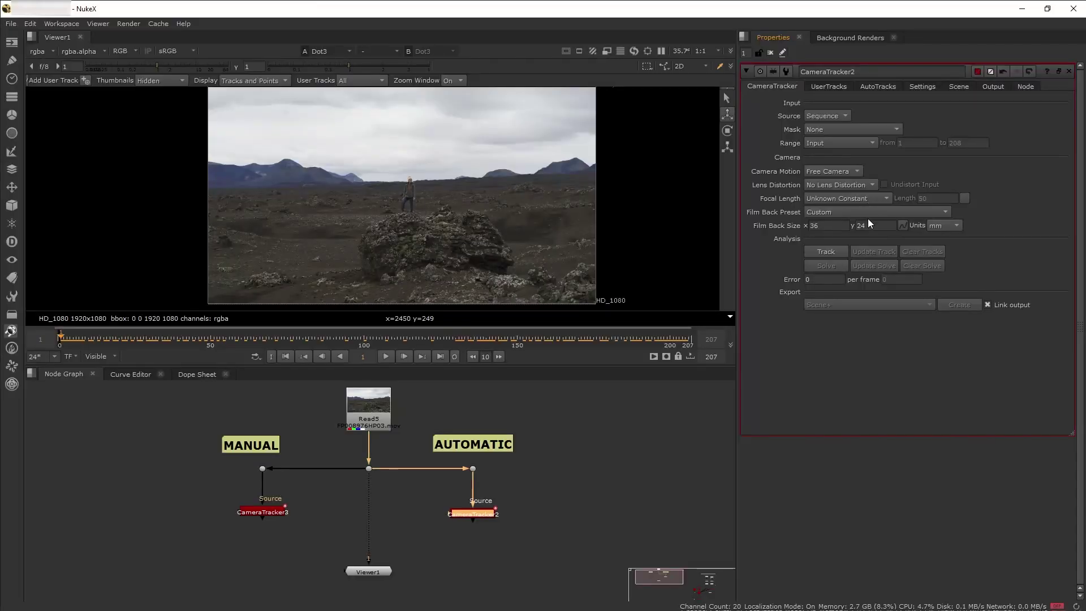
pyautogui.click(836, 253)
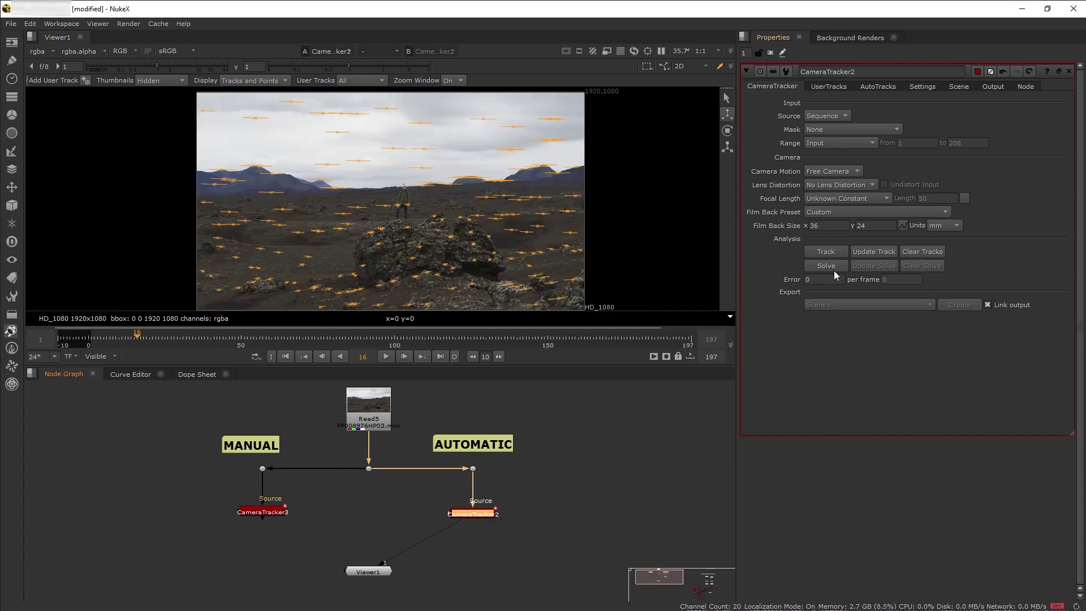
pyautogui.click(835, 267)
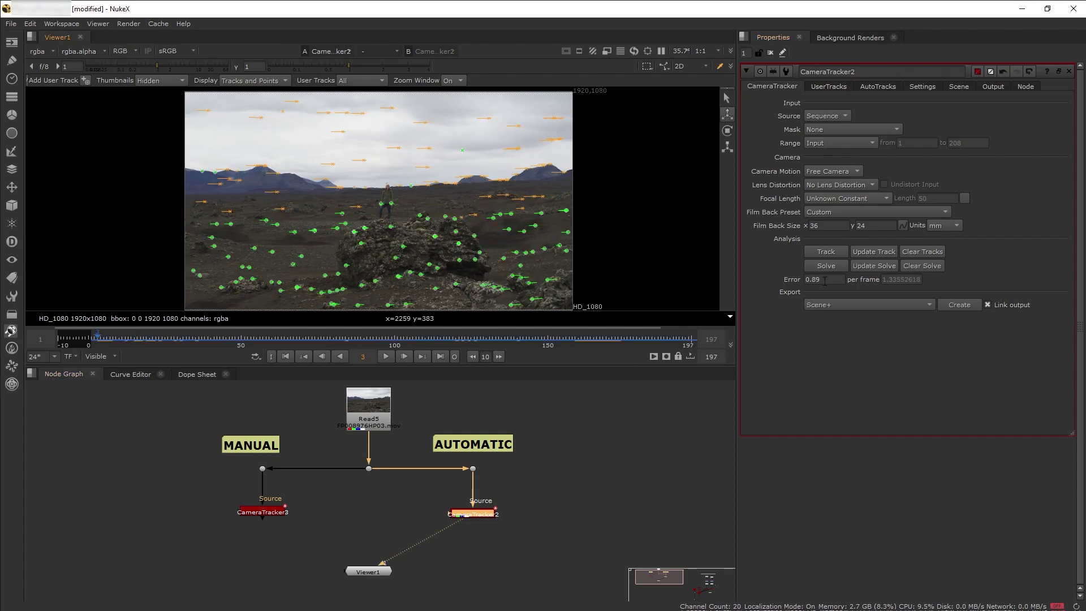
# Export the CameraTracker2 solve as a Scene+ setup in the node graph.
pyautogui.click(825, 280)
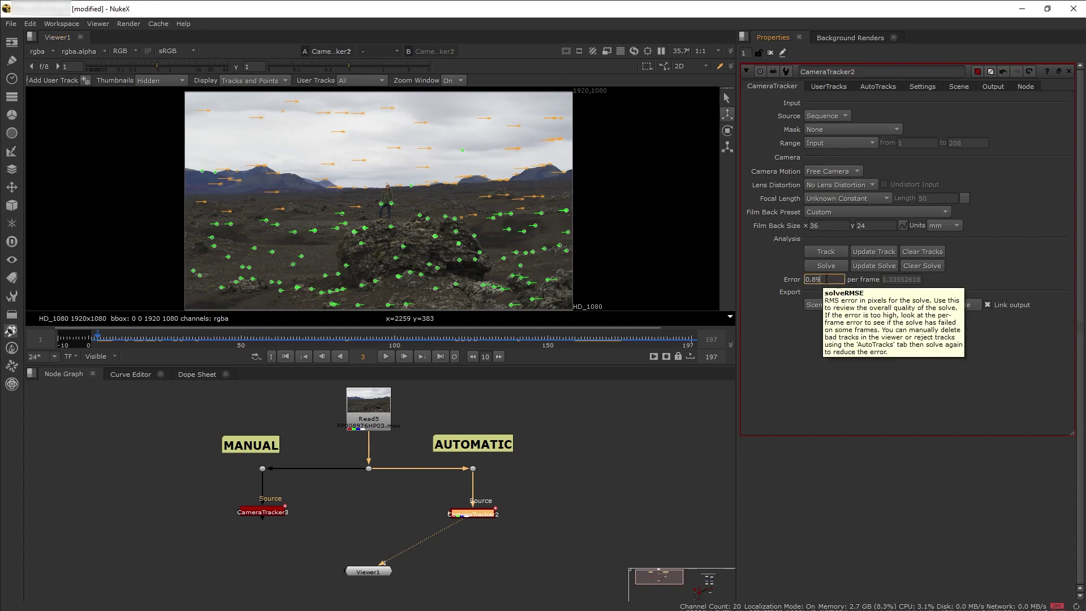
pyautogui.click(773, 272)
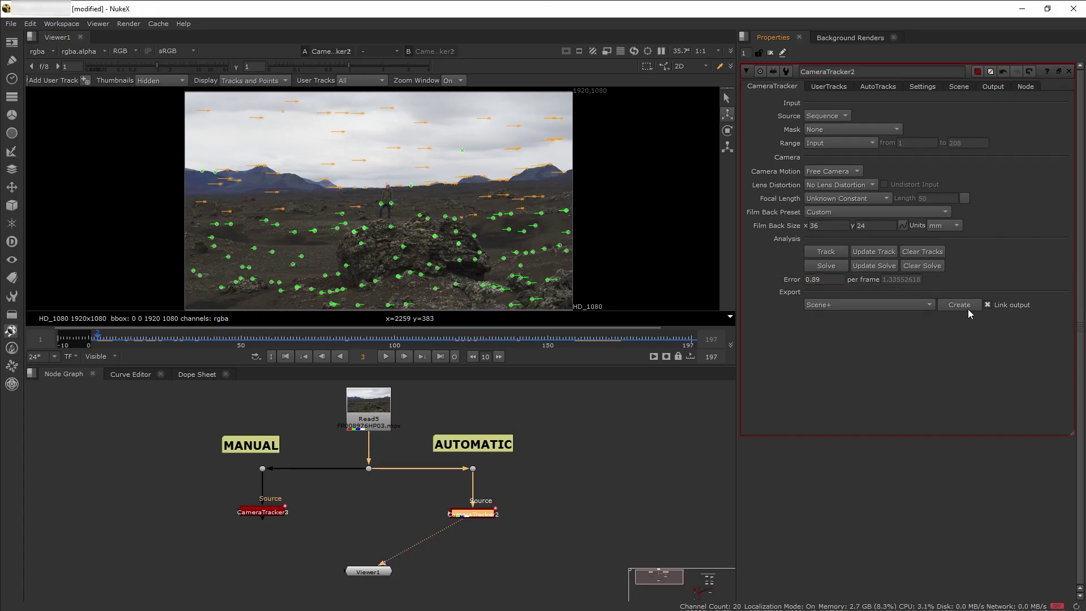
pyautogui.click(812, 304)
pyautogui.click(851, 305)
pyautogui.click(947, 306)
pyautogui.scroll(-2, 444, 447)
pyautogui.moveTo(478, 509); pyautogui.dragTo(518, 458, button='middle')
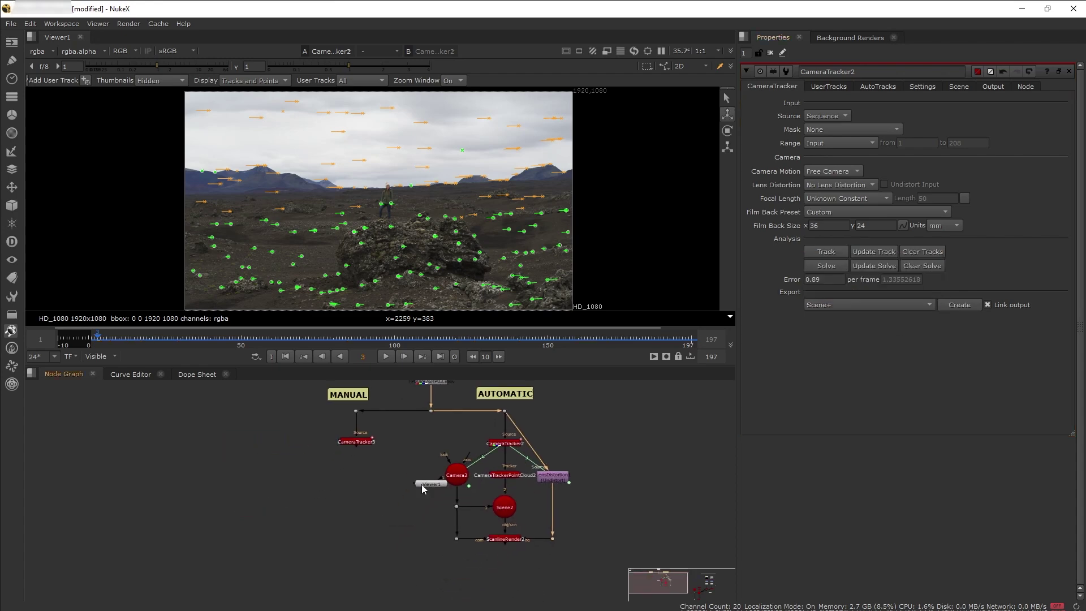
# View the ScanlineRender2 node's output in the 3D viewer and open the Camera2 node's properties.
pyautogui.moveTo(425, 487); pyautogui.dragTo(387, 566)
pyautogui.click(498, 541)
pyautogui.press('1')
pyautogui.press('Tab')
pyautogui.scroll(-3, 386, 238)
pyautogui.click(459, 481)
pyautogui.doubleClick(457, 477)
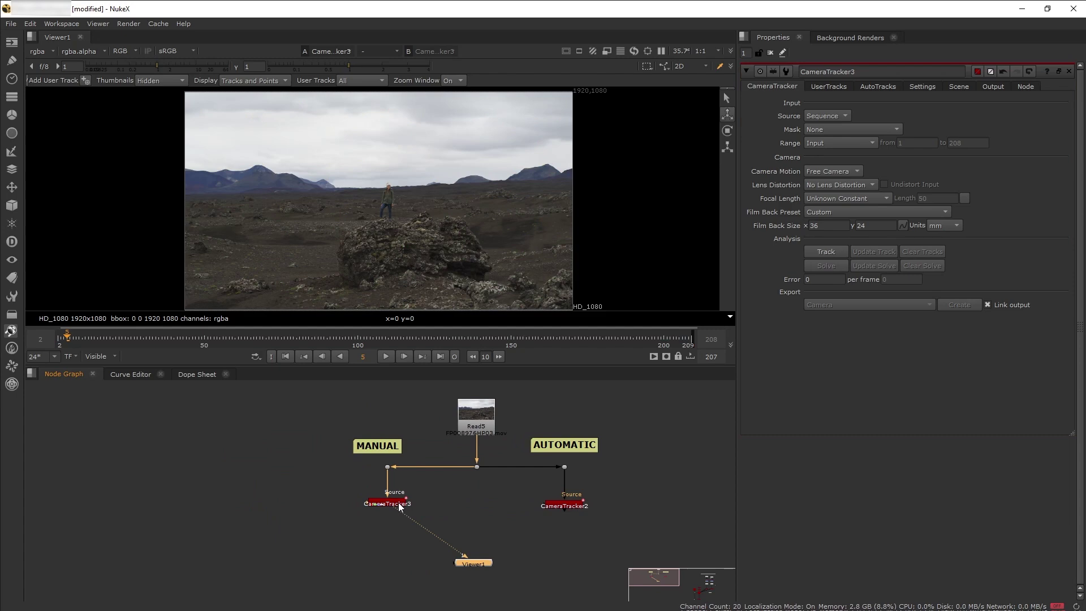
# Add a user track in the CameraTracker3 node of the MANUAL branch and delete it again.
pyautogui.moveTo(398, 502); pyautogui.dragTo(406, 496)
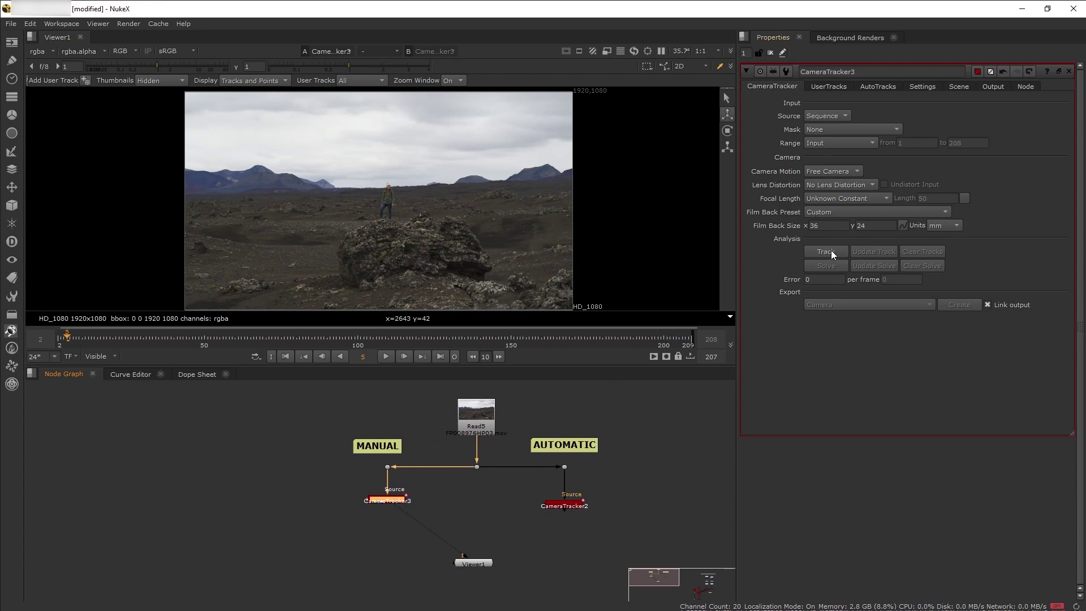
pyautogui.click(826, 86)
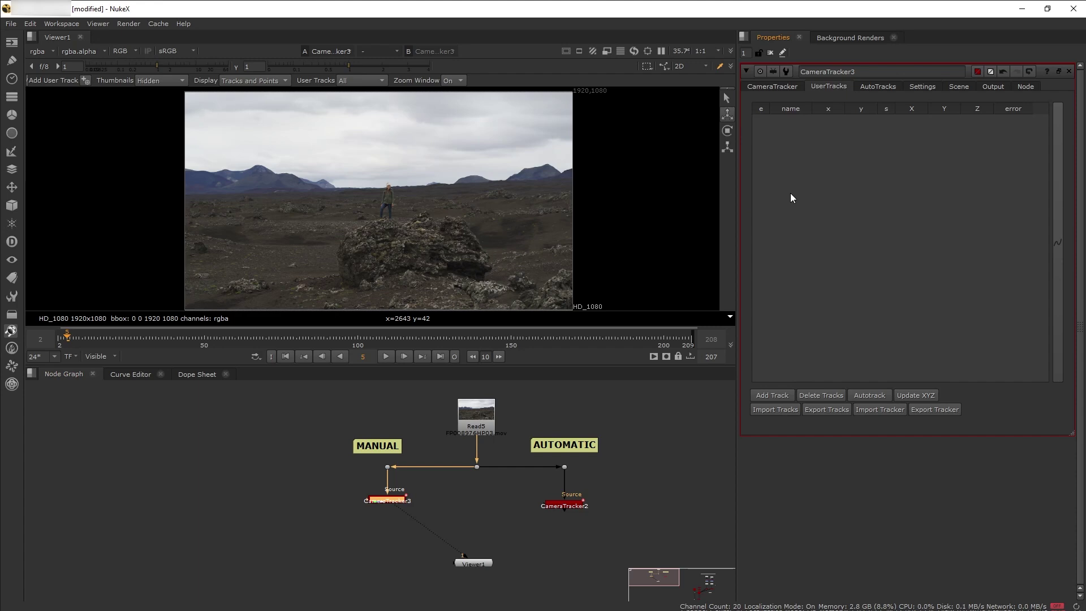
pyautogui.click(778, 396)
pyautogui.moveTo(372, 179); pyautogui.dragTo(325, 244)
pyautogui.scroll(6, 425, 243)
pyautogui.scroll(-3, 332, 249)
pyautogui.click(804, 396)
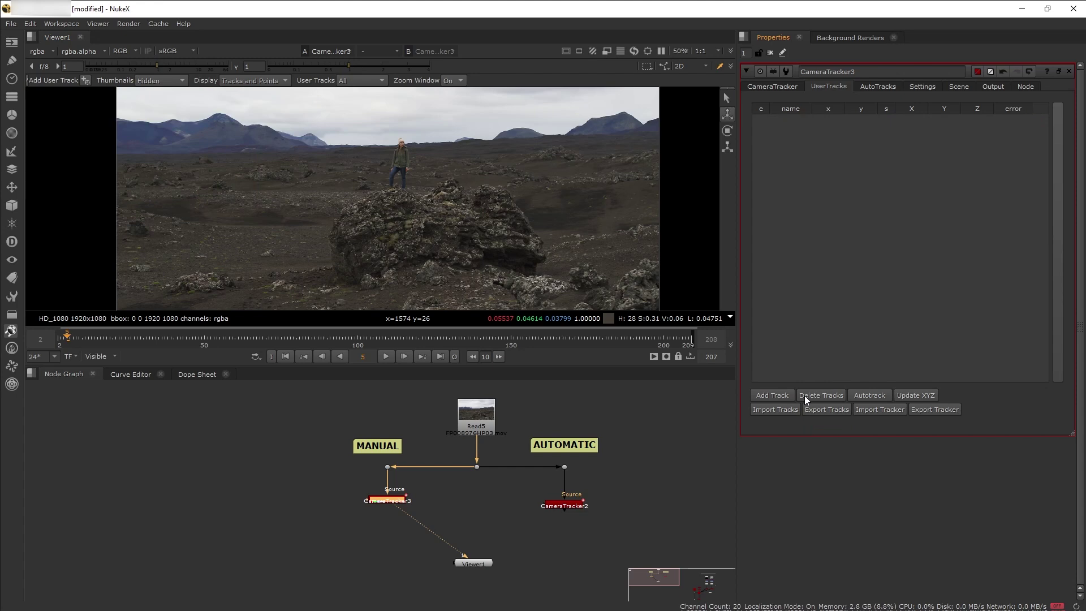
# Create a Tracker node, connect it to the MANUAL branch's dot and view its output.
pyautogui.press('Tab')
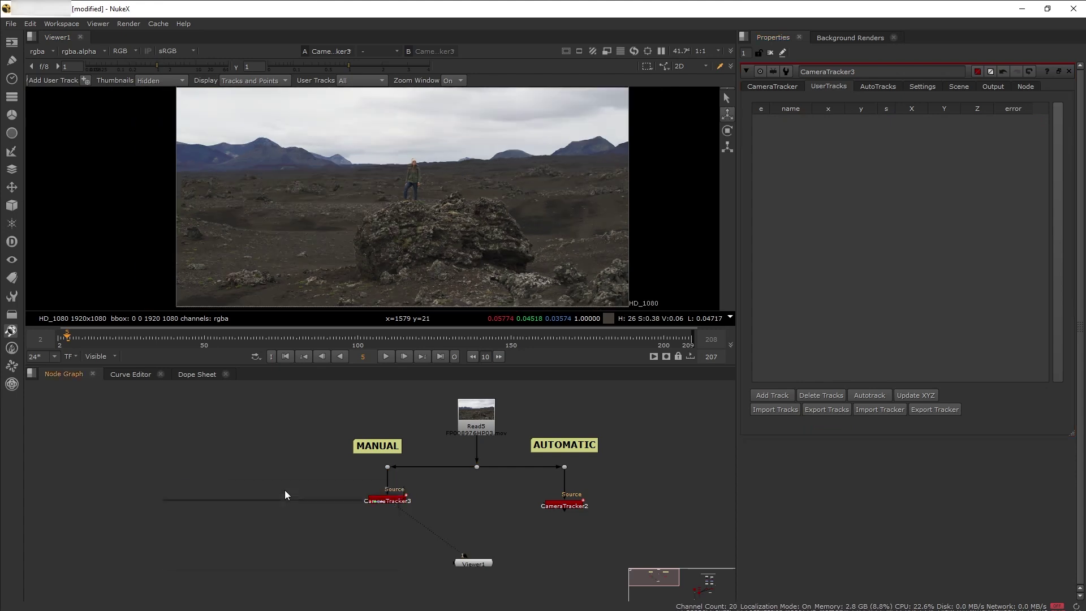
pyautogui.write('track')
pyautogui.press('Return')
pyautogui.moveTo(279, 478); pyautogui.dragTo(387, 467)
pyautogui.press('1')
pyautogui.moveTo(402, 221); pyautogui.dragTo(425, 232, button='middle')
pyautogui.scroll(-1, 440, 235)
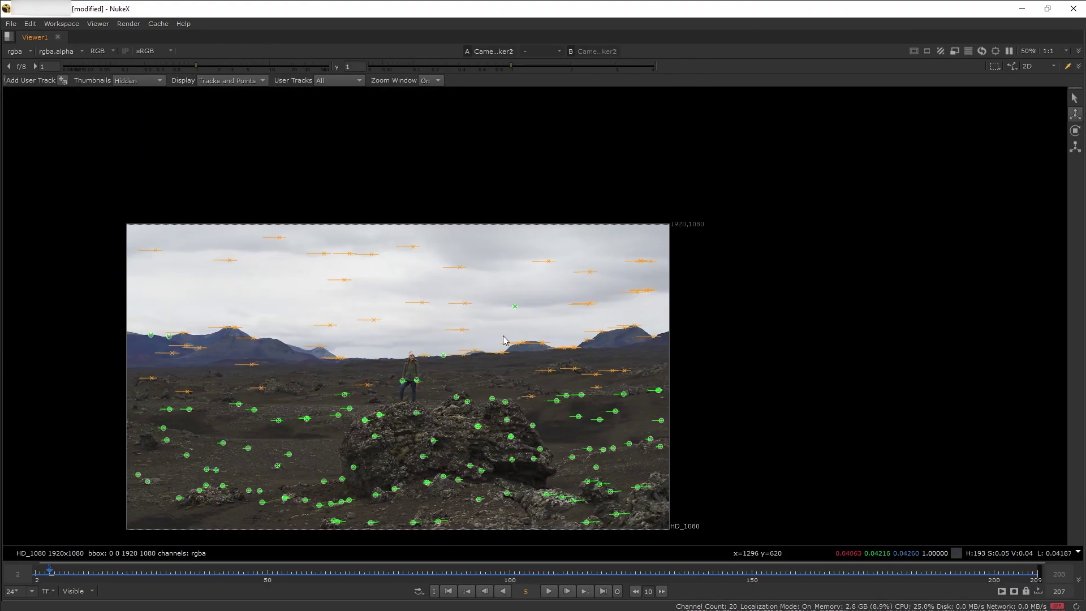
# Scrub through the enlarged shot to examine how CameraTracker2's automatic tracks follow the footage.
pyautogui.moveTo(503, 336); pyautogui.dragTo(559, 256, button='middle')
pyautogui.scroll(1, 559, 256)
pyautogui.moveTo(446, 386); pyautogui.dragTo(581, 386, button='middle')
pyautogui.moveTo(68, 576); pyautogui.dragTo(675, 572)
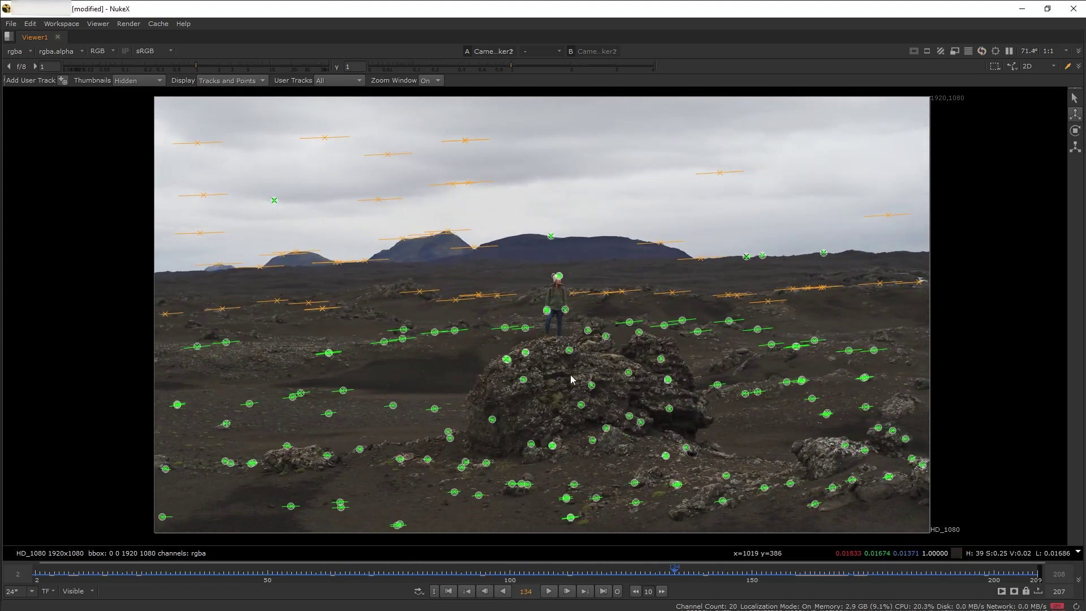
pyautogui.moveTo(678, 573)
pyautogui.mouseDown()
pyautogui.moveTo(948, 566)
pyautogui.moveTo(655, 579)
pyautogui.moveTo(330, 572)
pyautogui.moveTo(675, 572)
pyautogui.mouseUp()
# Disable the Read5 footage node, scrub through the tracking points without the image, and enable the node again.
pyautogui.press('space')
pyautogui.click(487, 421)
pyautogui.press('d')
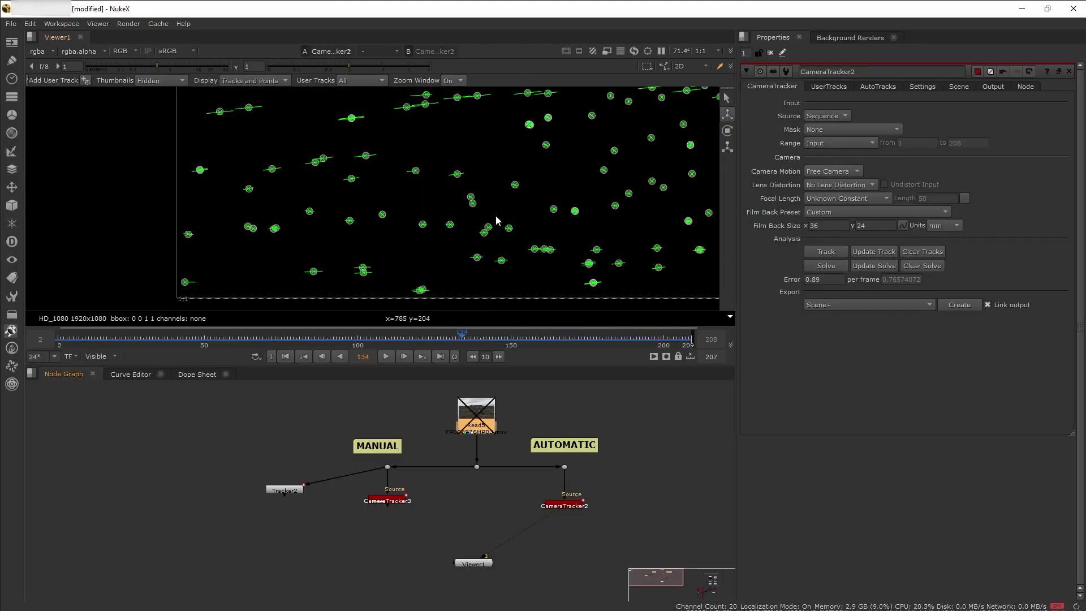
pyautogui.press('space')
pyautogui.moveTo(539, 572); pyautogui.dragTo(983, 569)
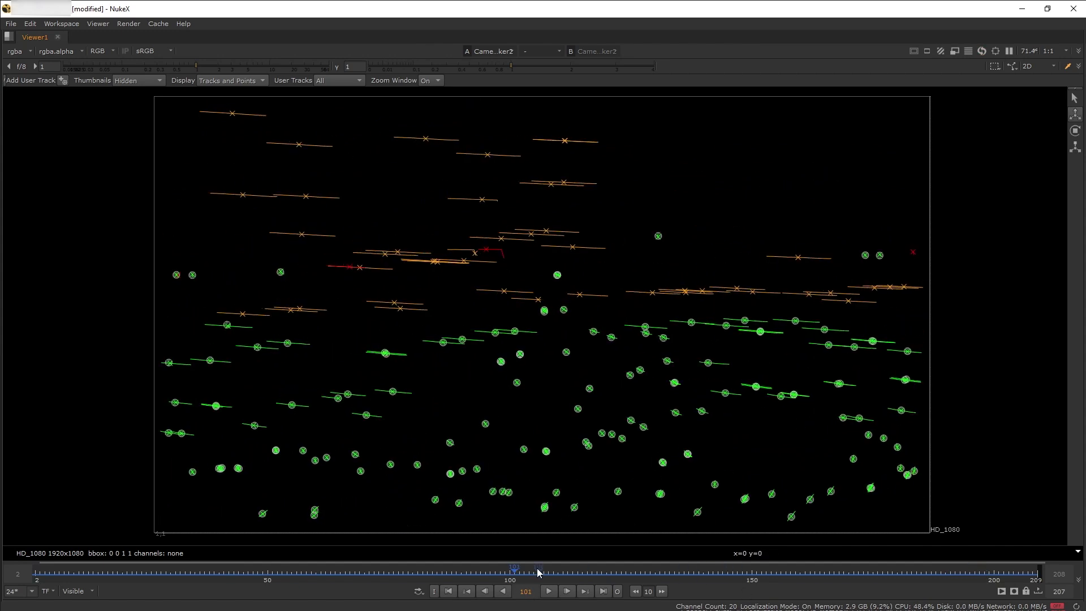
pyautogui.press('space')
pyautogui.moveTo(474, 421); pyautogui.dragTo(466, 453, button='middle')
pyautogui.press('d')
pyautogui.scroll(-5, 484, 169)
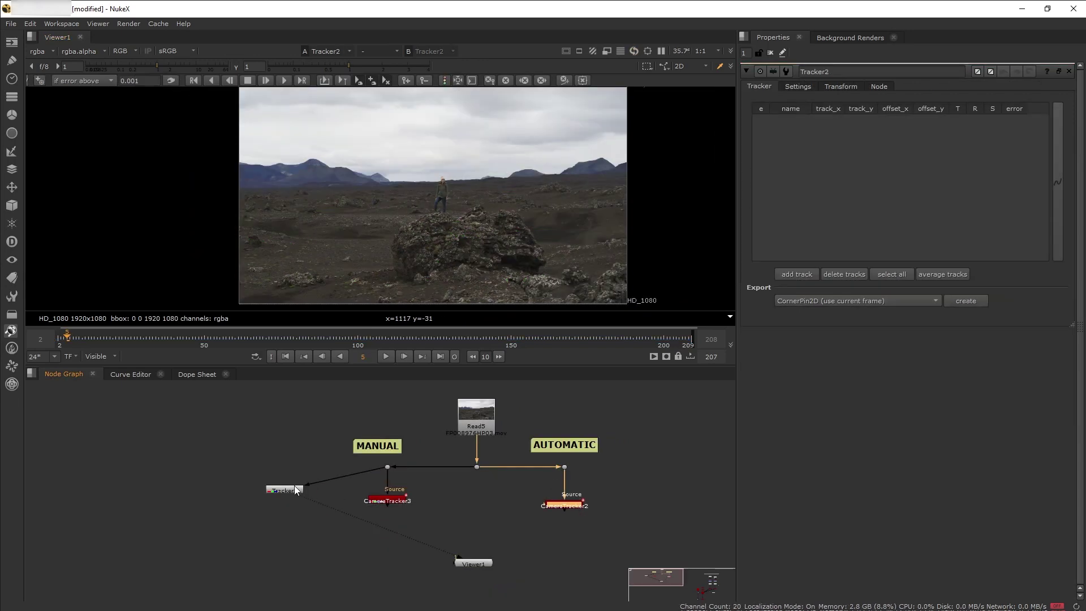
# Add a track point in the Tracker2 node, place it on the top of the large rock and track it forward.
pyautogui.click(284, 490)
pyautogui.click(802, 279)
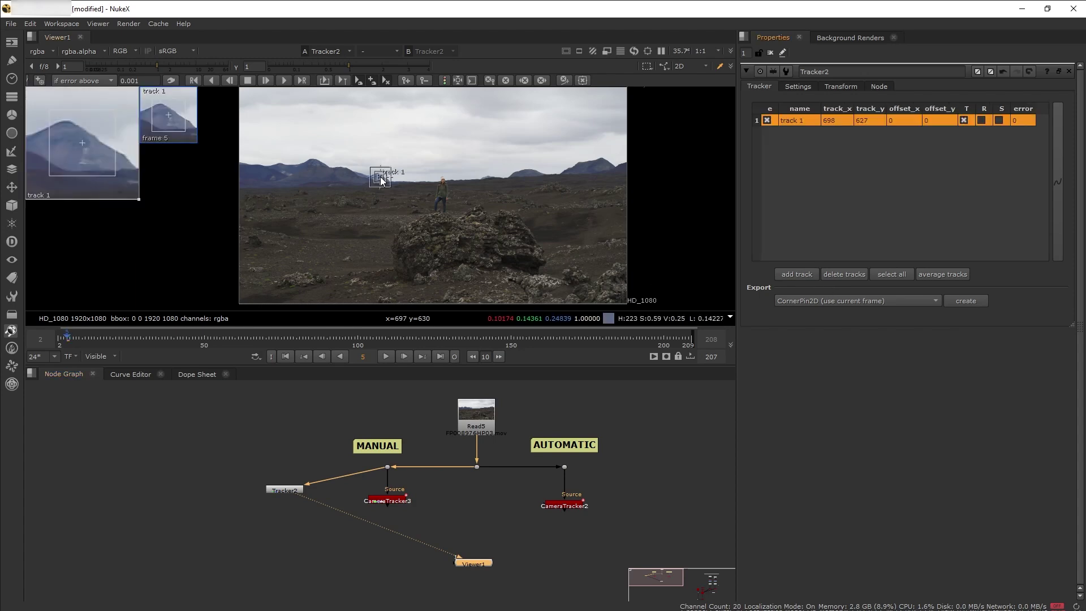
pyautogui.moveTo(380, 177); pyautogui.dragTo(443, 244)
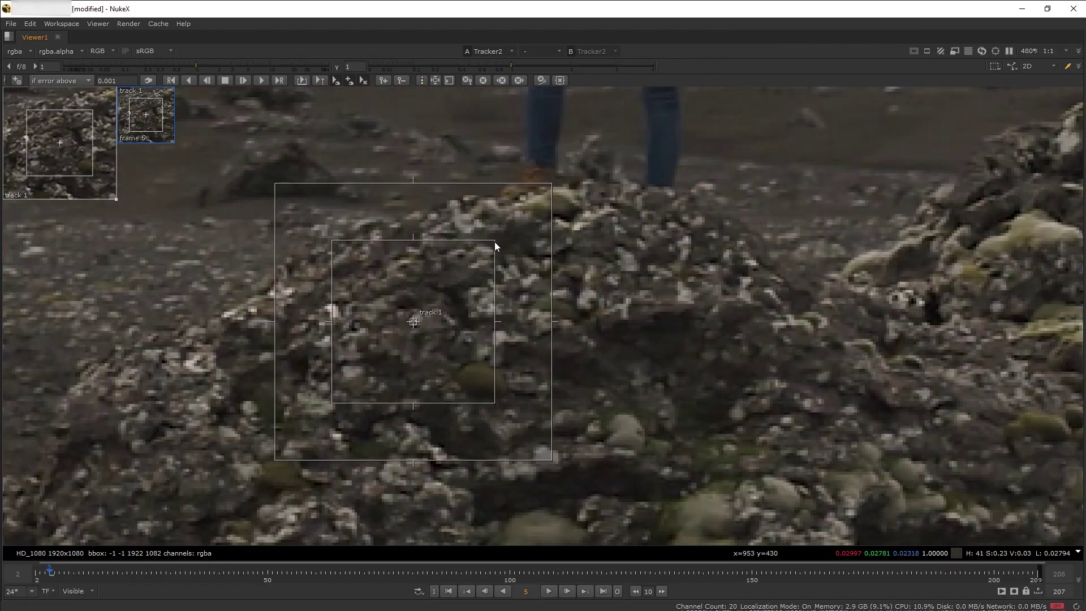
pyautogui.moveTo(494, 242); pyautogui.dragTo(430, 305)
pyautogui.click(261, 80)
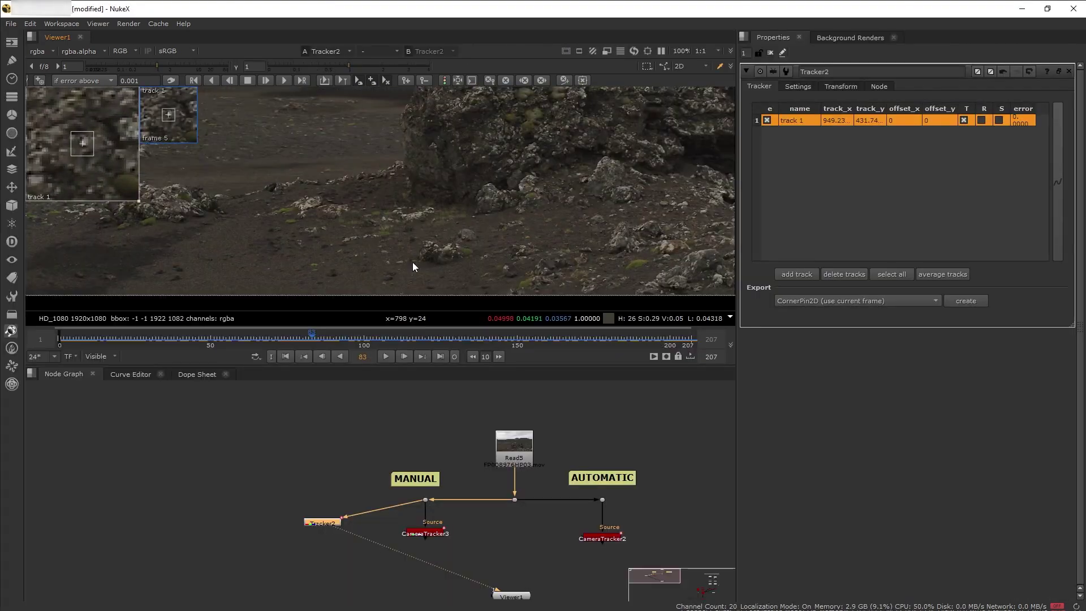
pyautogui.scroll(6, 413, 249)
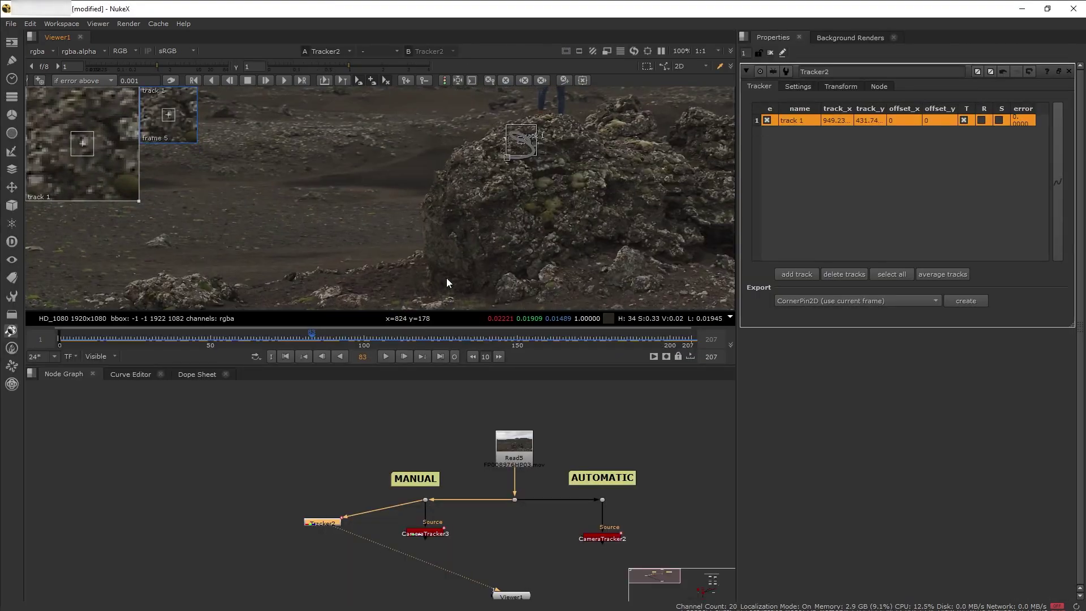
# Place track 2 on the top of the large rock and track it backward and forward through the clip.
pyautogui.keyDown('ctrl'); pyautogui.keyDown('alt'); pyautogui.click(380, 179); pyautogui.keyUp('alt'); pyautogui.keyUp('ctrl')
pyautogui.click(211, 80)
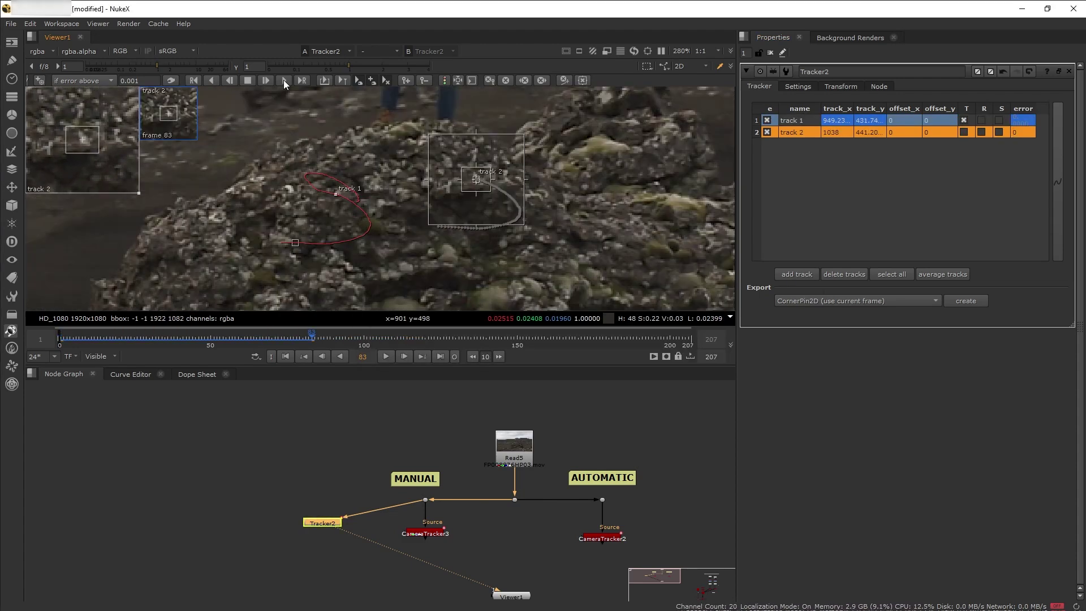
pyautogui.click(283, 81)
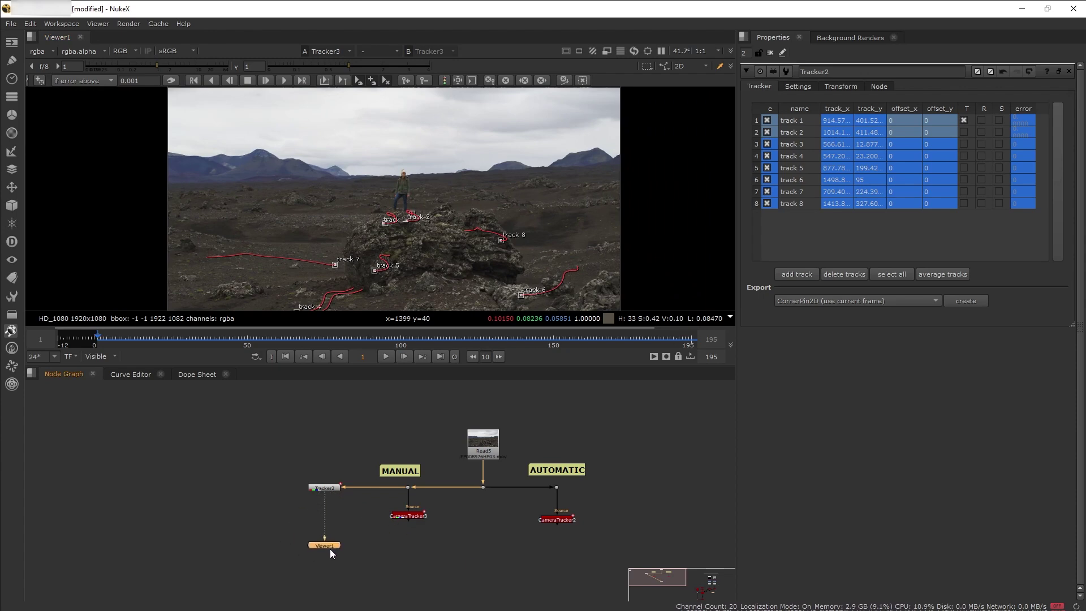
# Select track 1 through track 8 in the Tracker2 list and scrub through the shot to examine their paths.
pyautogui.moveTo(325, 549); pyautogui.dragTo(331, 550)
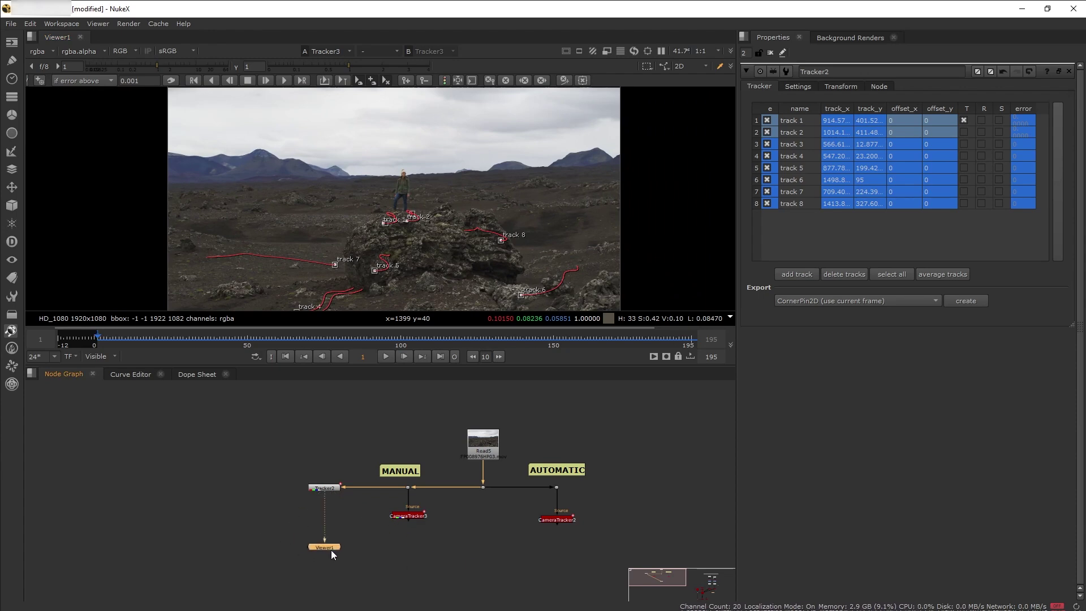
pyautogui.click(796, 120)
pyautogui.moveTo(798, 201); pyautogui.dragTo(793, 204)
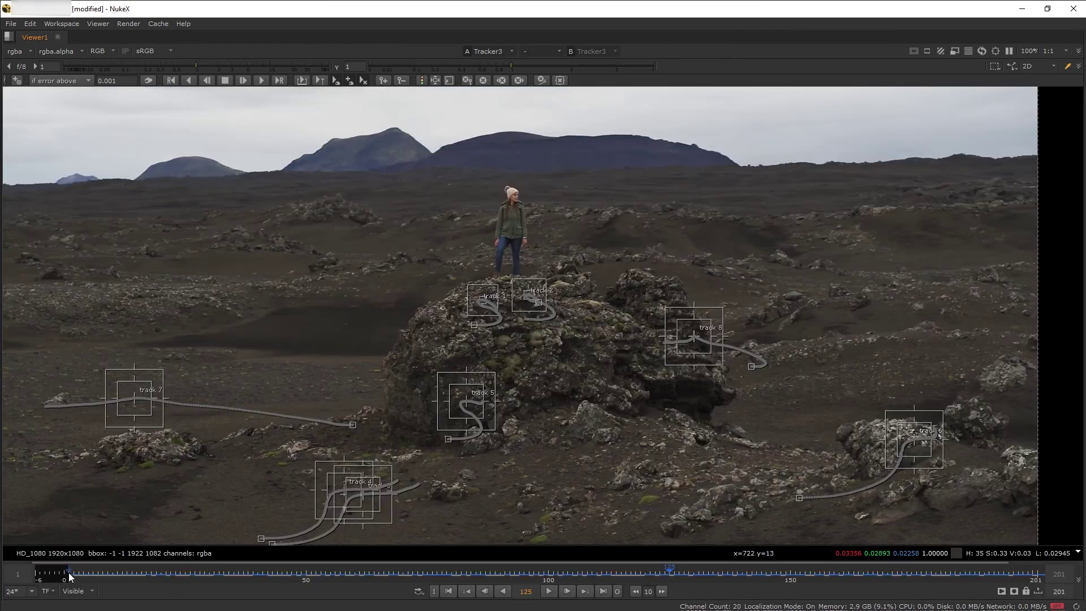
pyautogui.moveTo(69, 573); pyautogui.dragTo(339, 540)
pyautogui.scroll(-1, 458, 444)
pyautogui.moveTo(458, 444); pyautogui.dragTo(522, 446, button='middle')
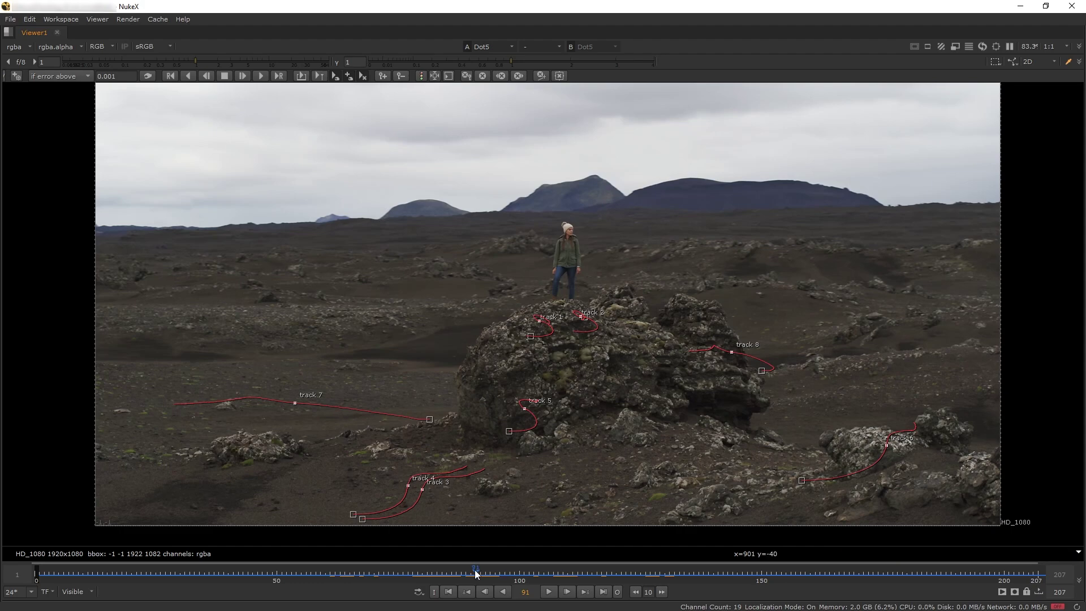
# Select the foreground tracks, the smaller rock's track, the large rock's tracks and track 7 in turn to compare their depths and paths.
pyautogui.moveTo(474, 569); pyautogui.dragTo(504, 572)
pyautogui.moveTo(363, 456); pyautogui.dragTo(475, 514)
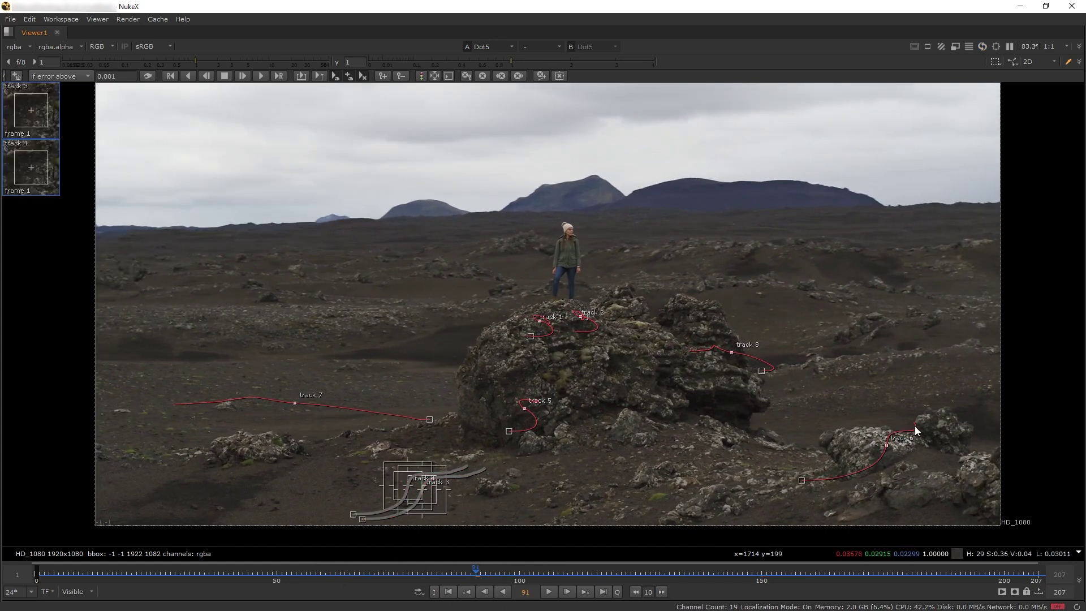
pyautogui.keyDown('shift'); pyautogui.moveTo(952, 405); pyautogui.dragTo(863, 468); pyautogui.keyUp('shift')
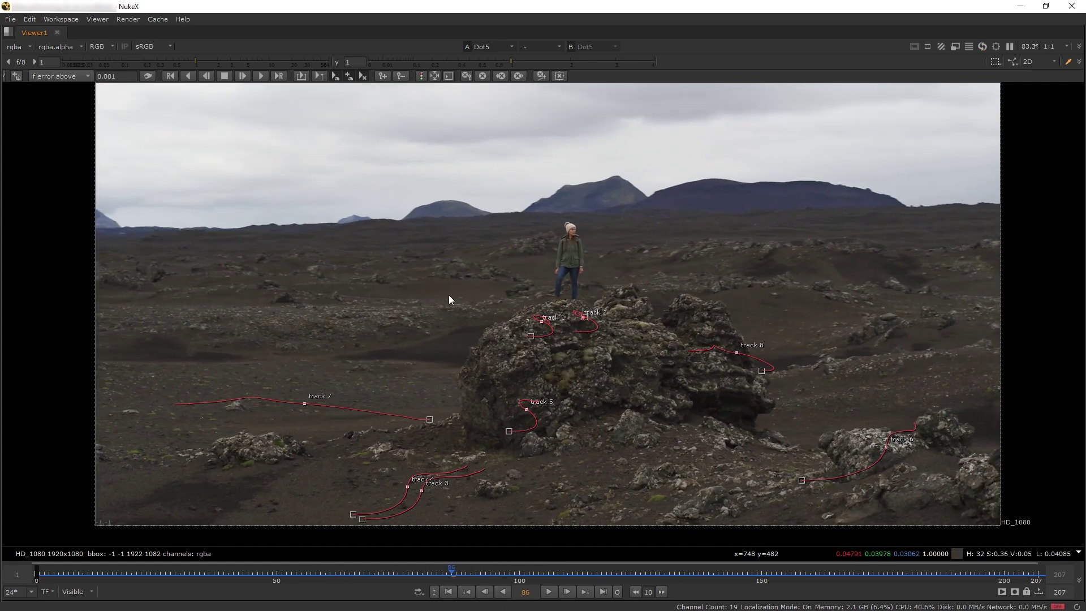
pyautogui.moveTo(462, 259); pyautogui.dragTo(770, 446)
pyautogui.moveTo(449, 573)
pyautogui.mouseDown()
pyautogui.moveTo(358, 576)
pyautogui.moveTo(447, 575)
pyautogui.mouseUp()
pyautogui.moveTo(341, 358); pyautogui.dragTo(215, 455)
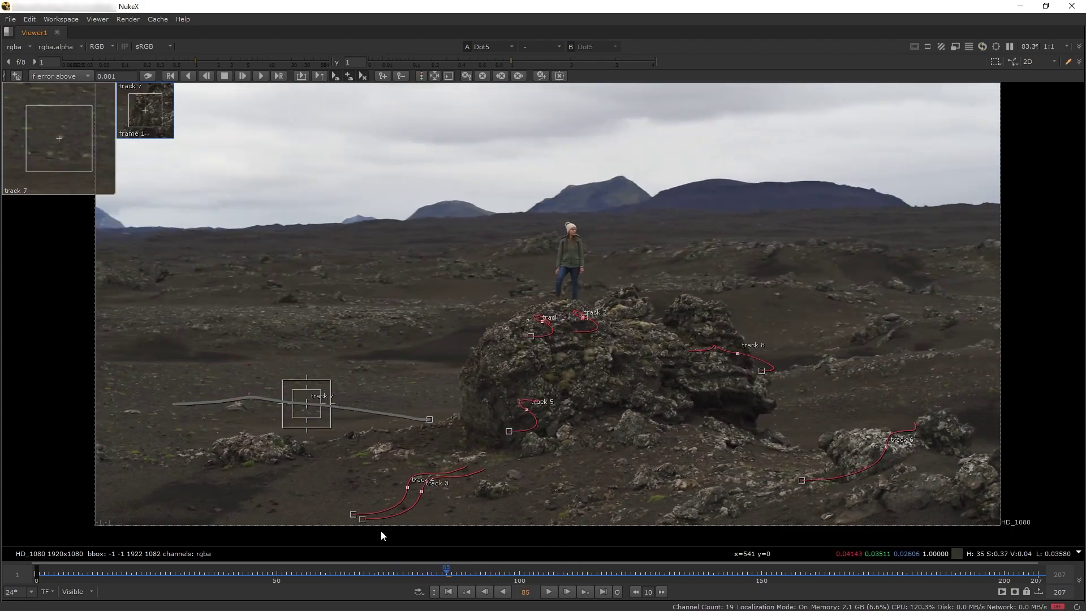
# Select the four tracks on the large rock, scrub to frame 107 to examine their movement, and clear the selection.
pyautogui.moveTo(451, 575)
pyautogui.mouseDown()
pyautogui.moveTo(577, 574)
pyautogui.moveTo(441, 573)
pyautogui.moveTo(456, 576)
pyautogui.mouseUp()
pyautogui.click(589, 299)
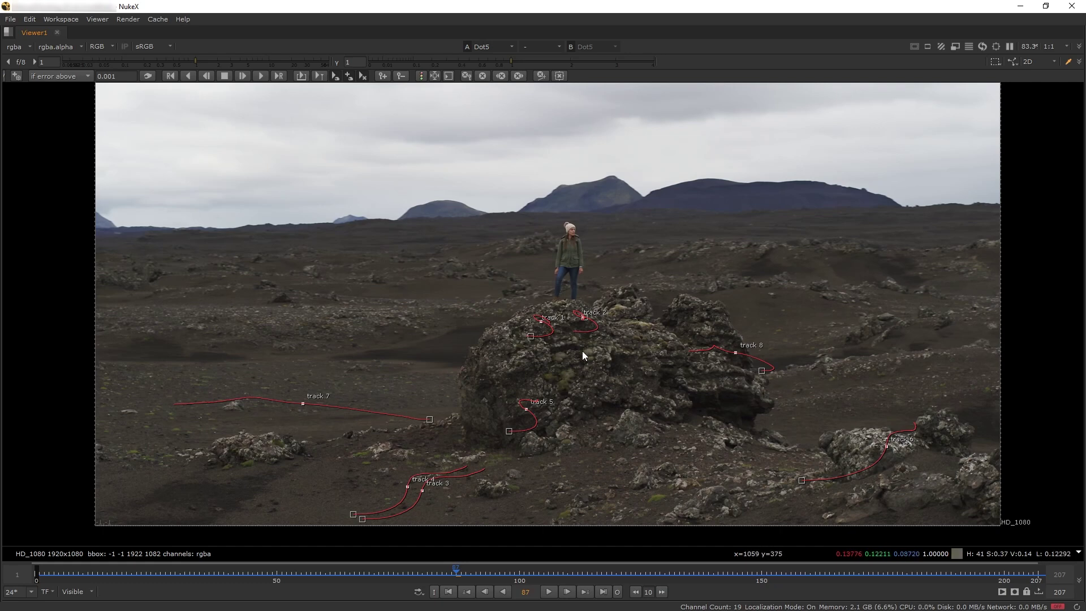
pyautogui.moveTo(499, 241); pyautogui.dragTo(772, 461)
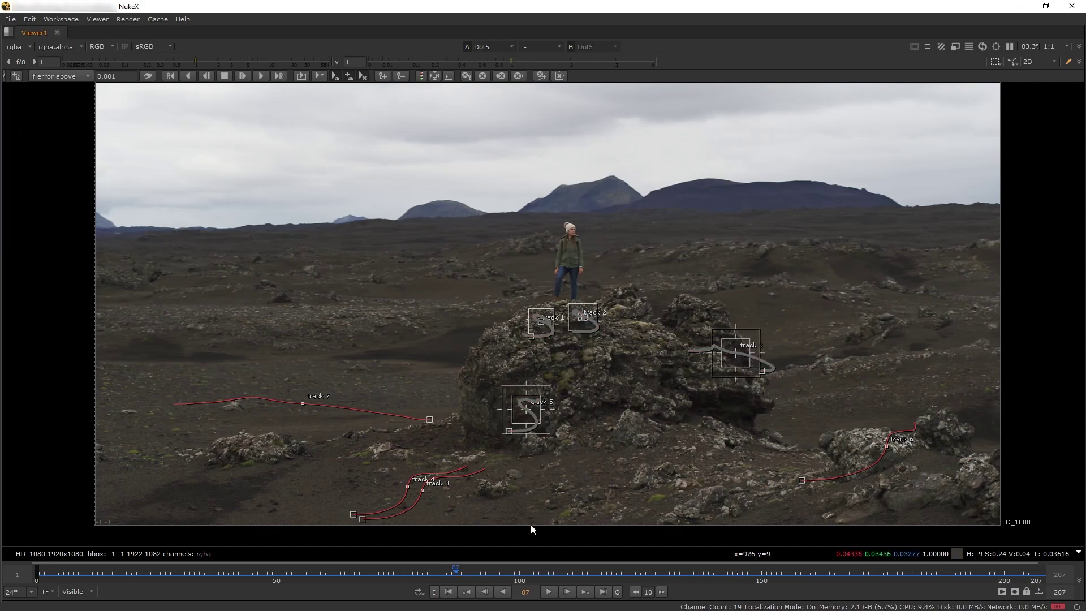
pyautogui.moveTo(455, 570); pyautogui.dragTo(552, 572)
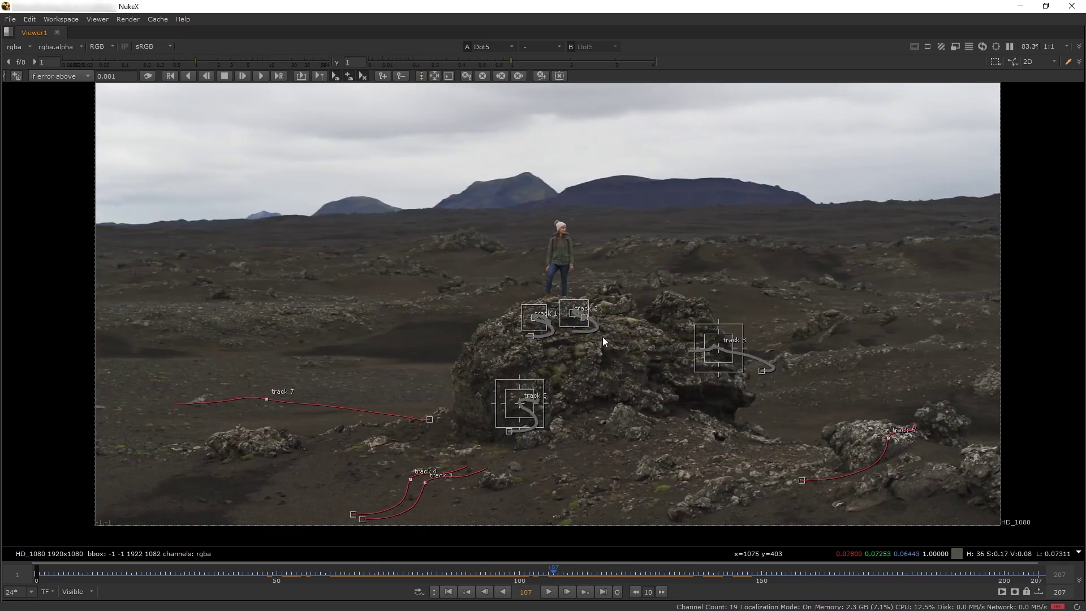
pyautogui.click(602, 397)
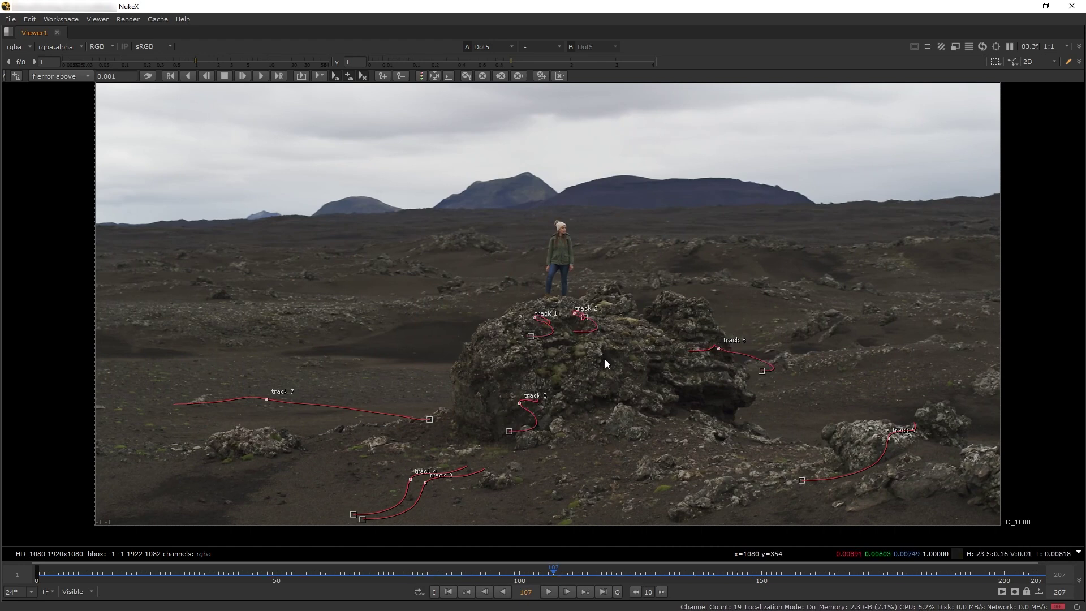
pyautogui.moveTo(603, 426); pyautogui.dragTo(578, 368, button='middle')
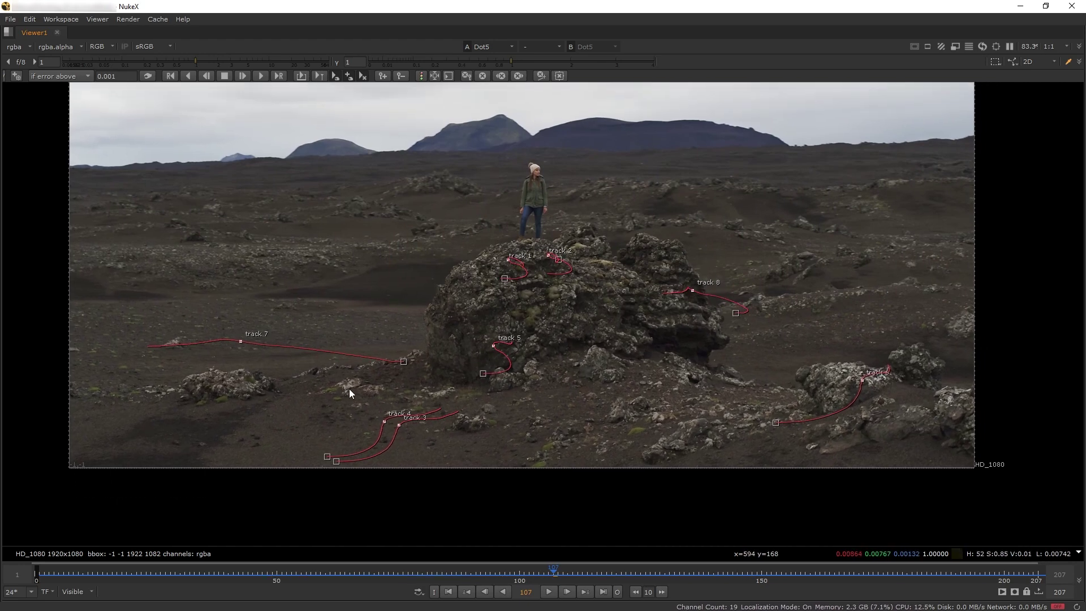
# Select foreground tracks 3, 4 and 6, narrow to track 6 on the smaller rock to compare their positions, and clear the selection.
pyautogui.moveTo(349, 389); pyautogui.dragTo(431, 445)
pyautogui.keyDown('shift'); pyautogui.moveTo(829, 356); pyautogui.dragTo(913, 414); pyautogui.keyUp('shift')
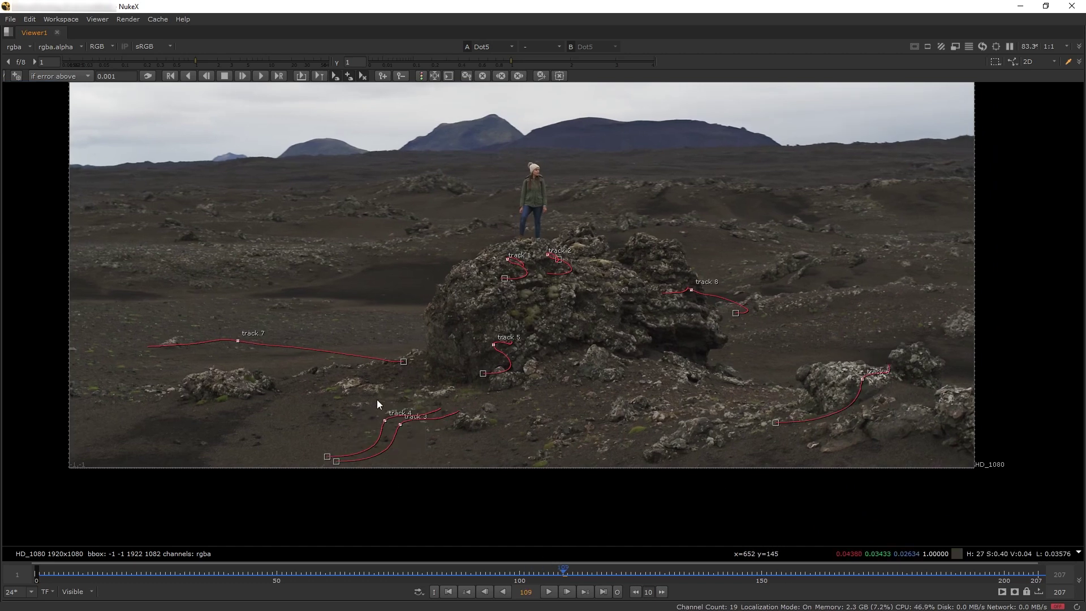
pyautogui.moveTo(379, 403); pyautogui.dragTo(403, 451)
pyautogui.click(839, 413)
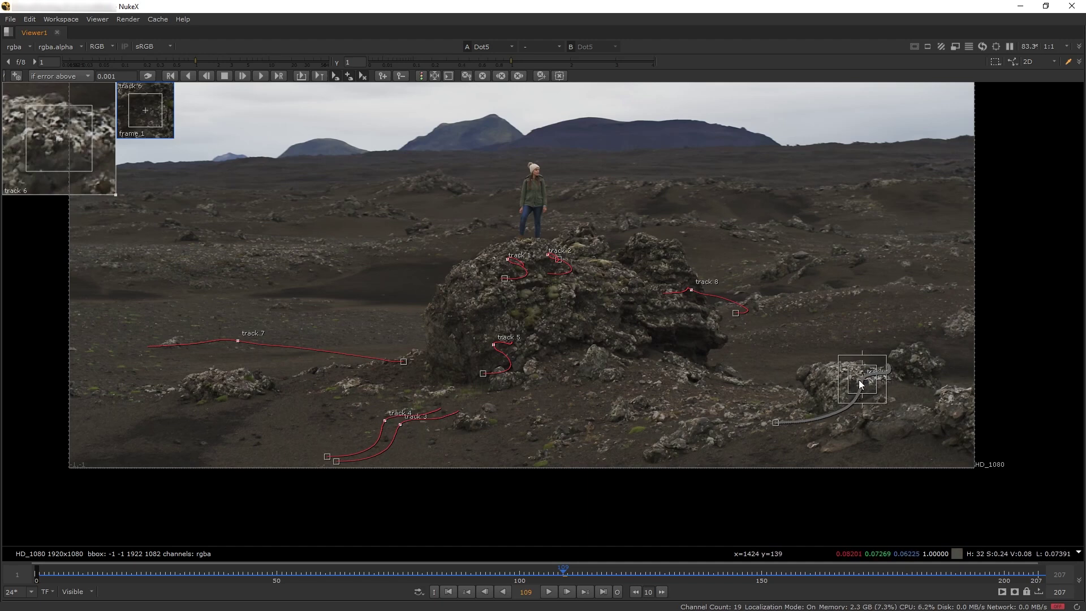
pyautogui.click(651, 380)
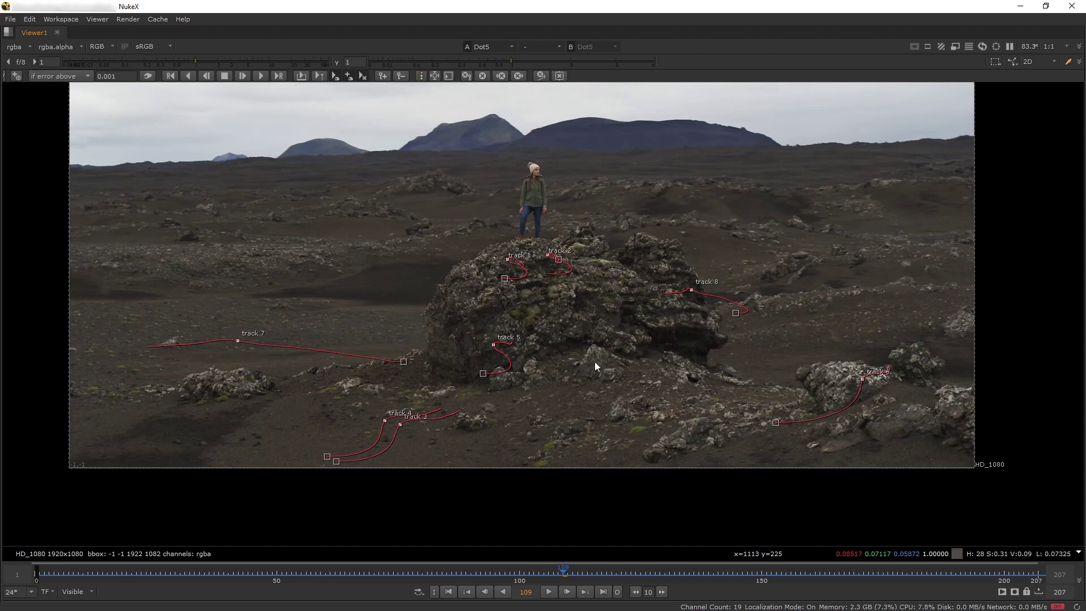
# Select tracks 3 and 4 on the foreground ground, scrub back to frame 80 to examine their movement, and clear the selection.
pyautogui.scroll(5, 388, 430)
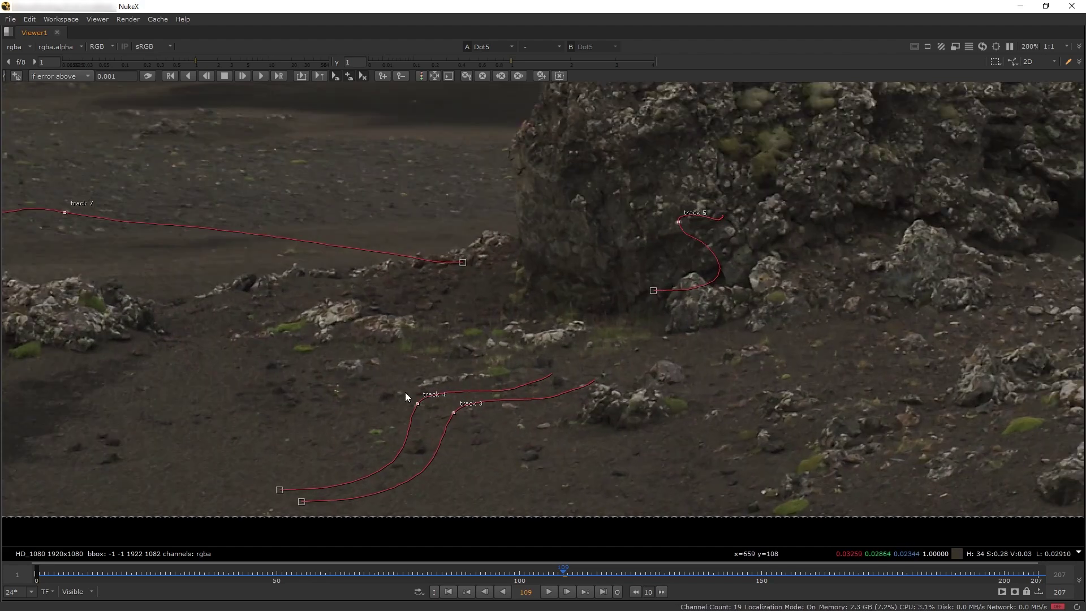
pyautogui.moveTo(377, 363); pyautogui.dragTo(509, 444)
pyautogui.click(608, 435)
pyautogui.moveTo(398, 416); pyautogui.dragTo(470, 430)
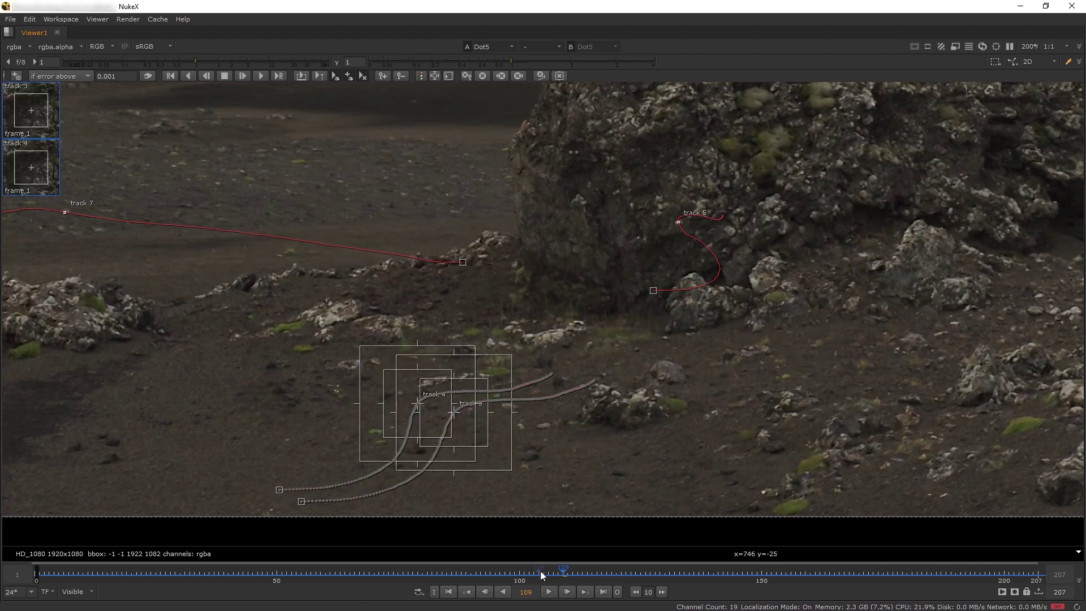
pyautogui.moveTo(541, 572); pyautogui.dragTo(422, 572)
pyautogui.click(545, 480)
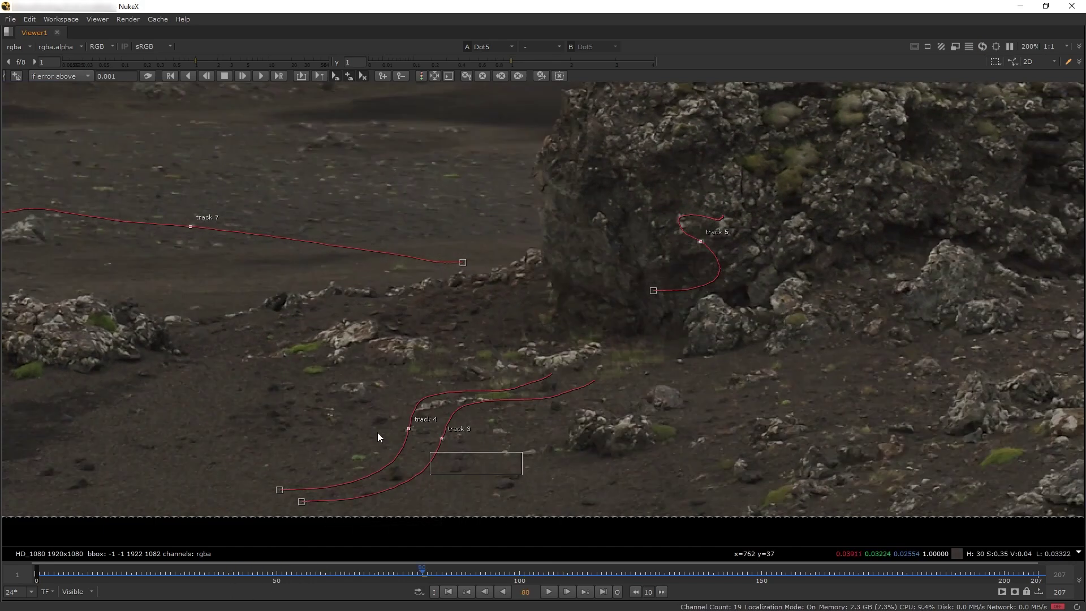
# Select track 6 on the smaller rock and track 7 on the open ground in turn, scrubbing to frame 71 to compare their paths.
pyautogui.moveTo(328, 411); pyautogui.dragTo(324, 405)
pyautogui.moveTo(871, 324); pyautogui.dragTo(810, 402)
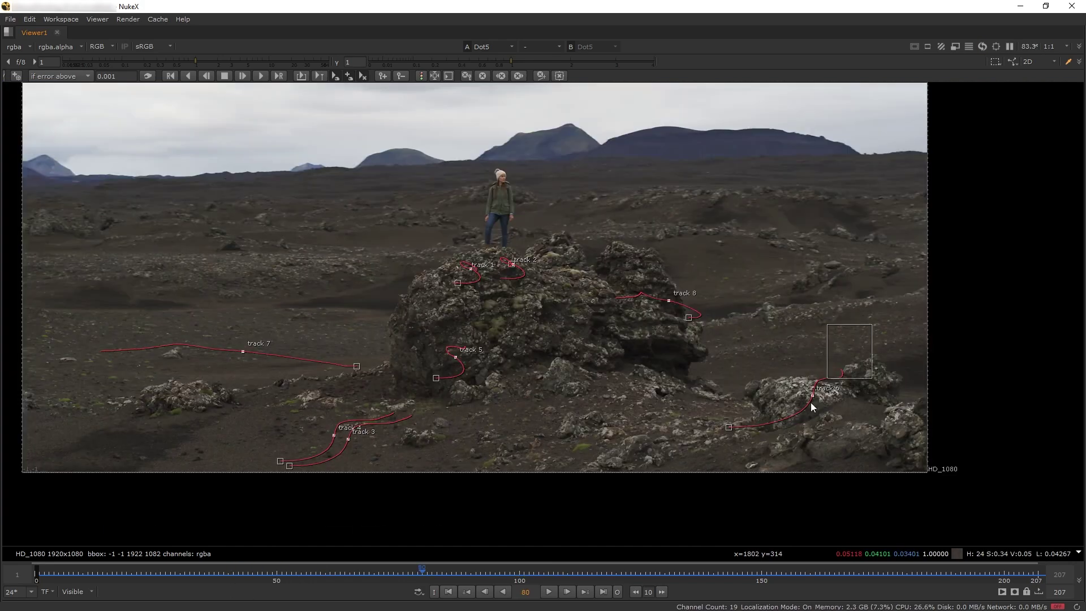
pyautogui.click(811, 405)
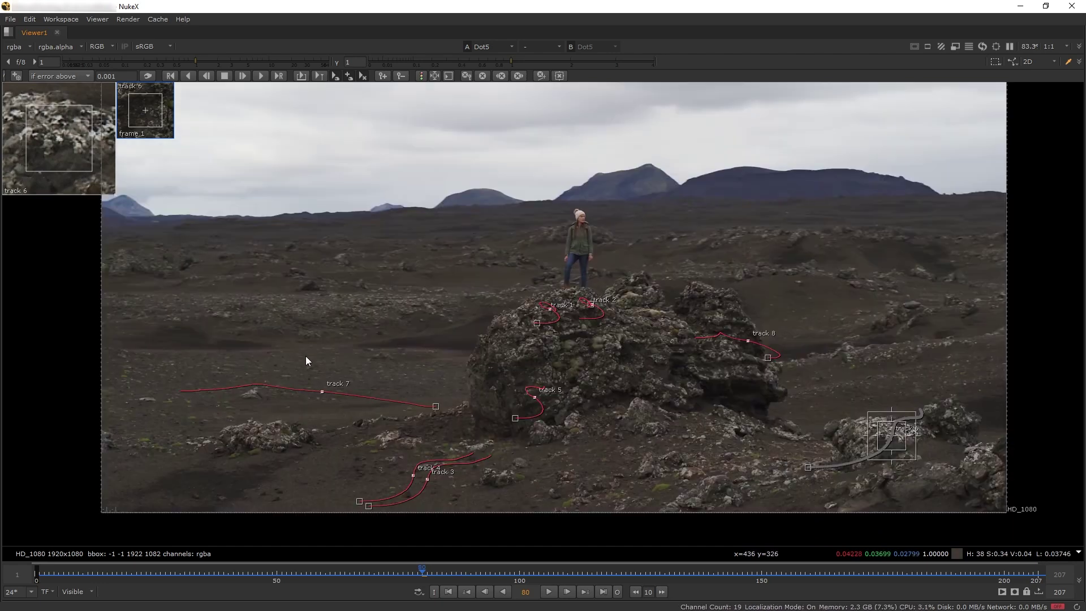
pyautogui.moveTo(285, 338); pyautogui.dragTo(444, 428)
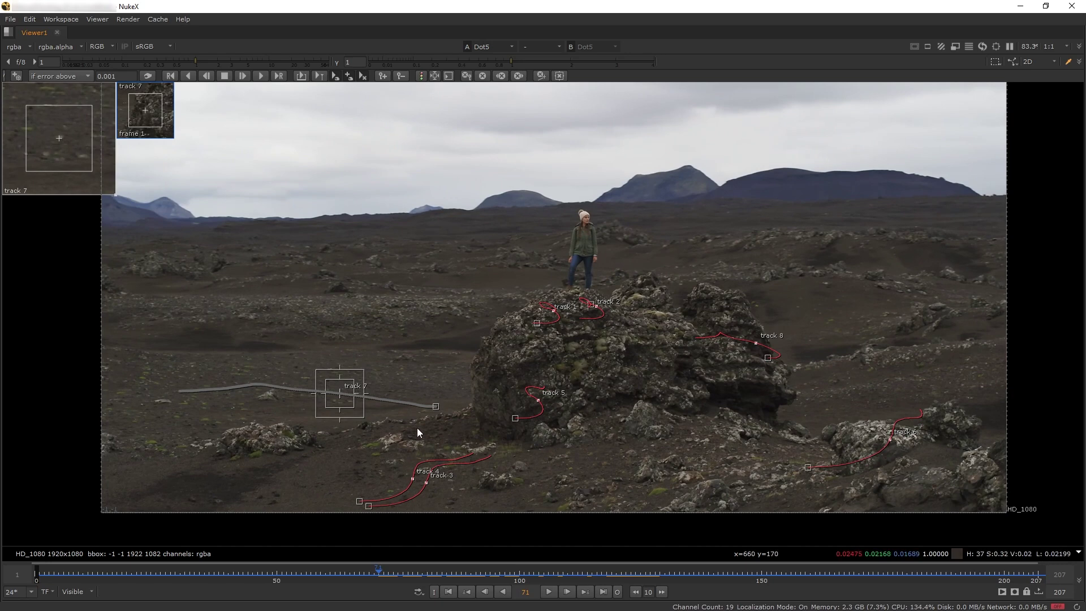
pyautogui.moveTo(484, 459); pyautogui.dragTo(467, 419, button='middle')
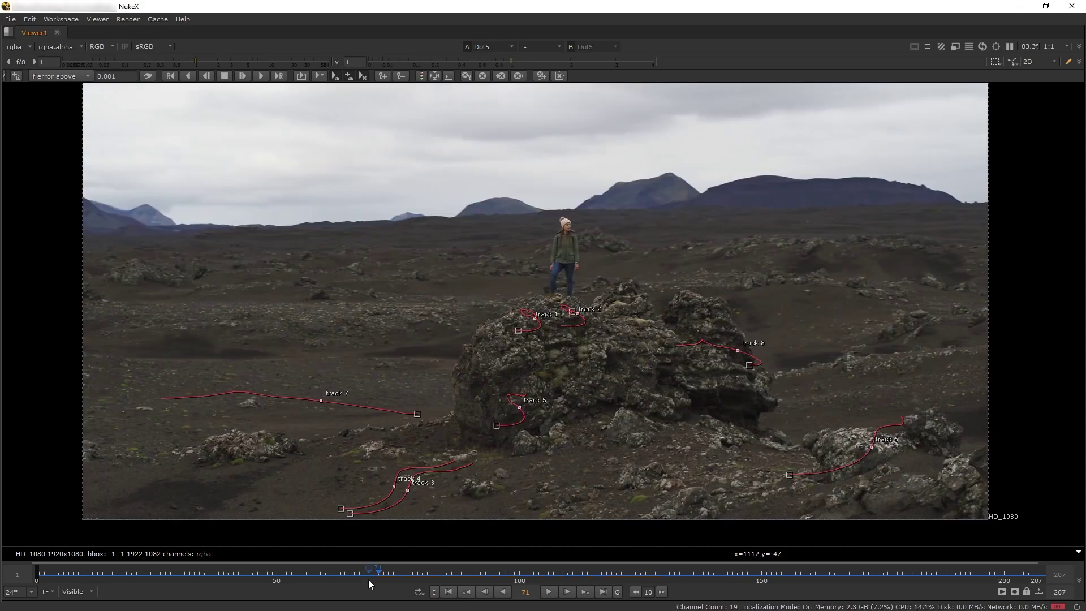
# Play and scrub the shot through to frame 204, examining the ground beyond the large rock for another trackable point.
pyautogui.moveTo(368, 578); pyautogui.dragTo(514, 566)
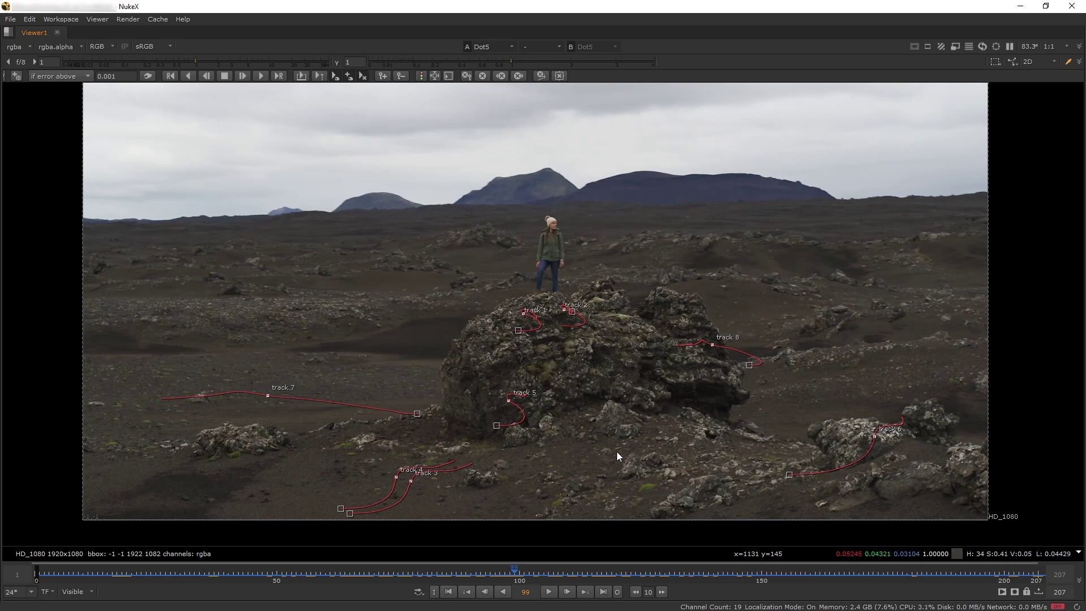
pyautogui.moveTo(840, 368); pyautogui.dragTo(837, 391, button='middle')
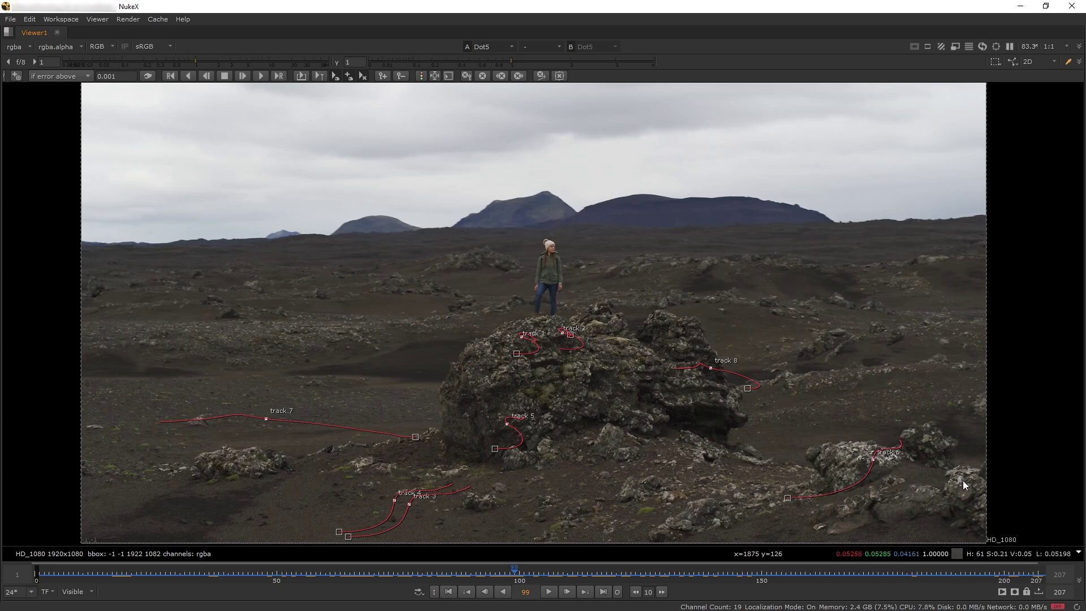
pyautogui.click(548, 594)
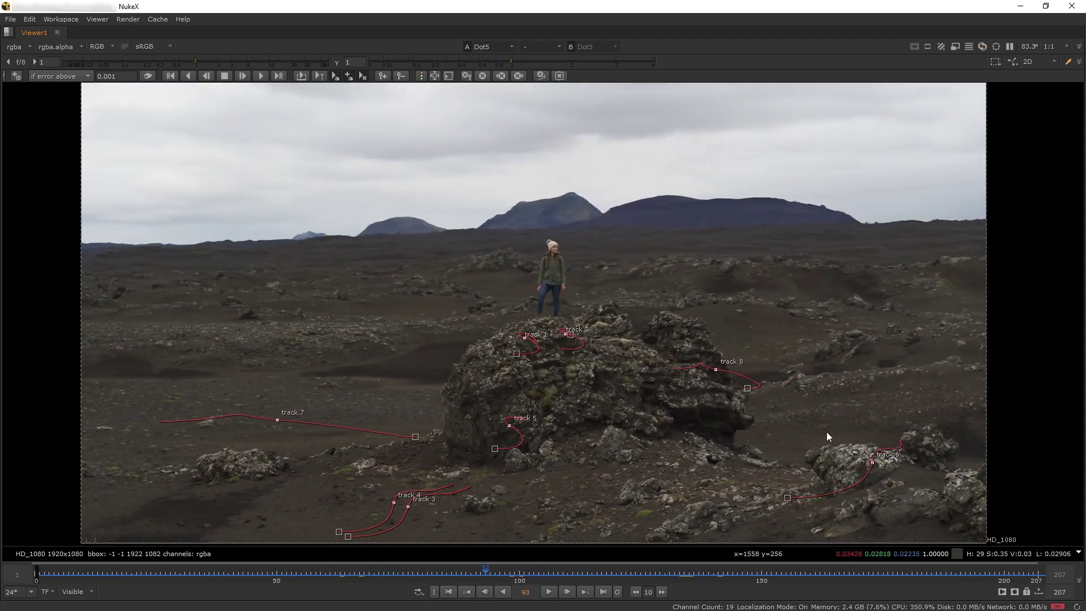
pyautogui.scroll(5, 910, 429)
pyautogui.scroll(2, 653, 376)
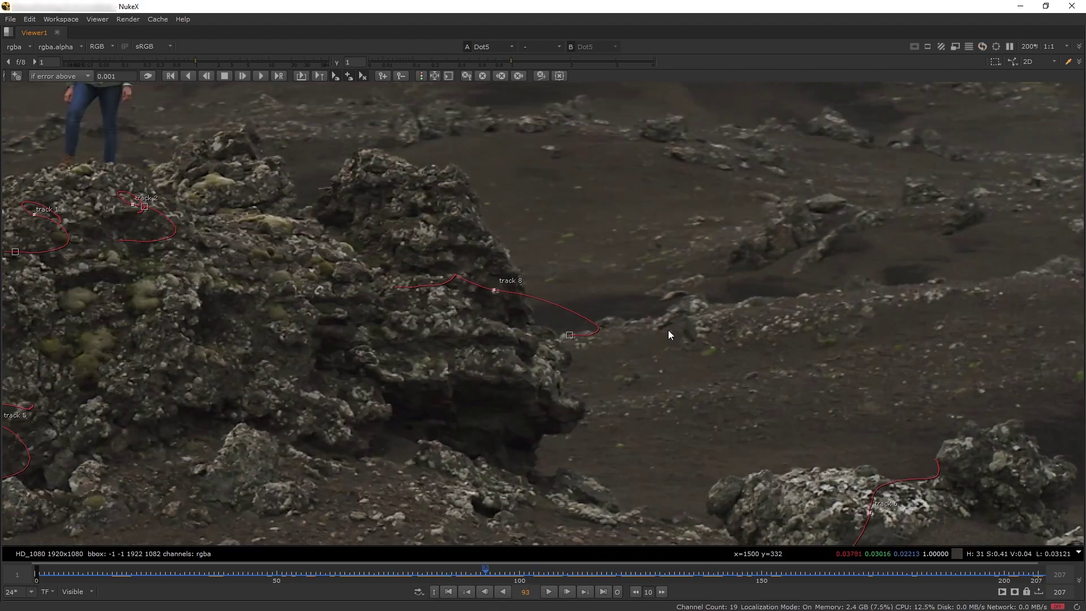
pyautogui.moveTo(467, 582); pyautogui.dragTo(1023, 572)
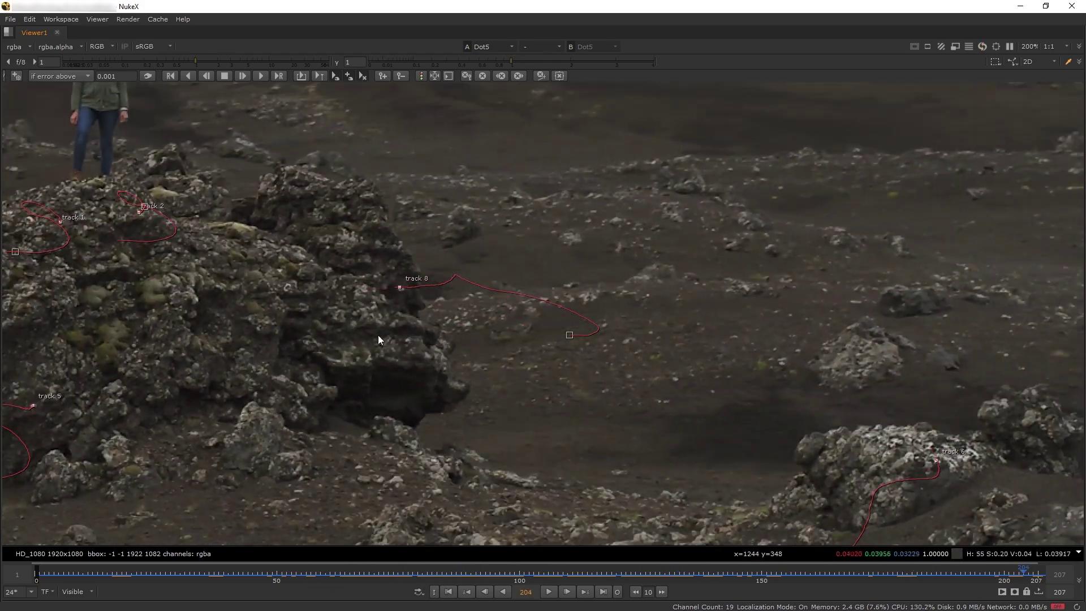
# Add track 9 at frame 5 on the small stones along the ridge beyond the large rock and track it forward.
pyautogui.moveTo(187, 570); pyautogui.dragTo(103, 574)
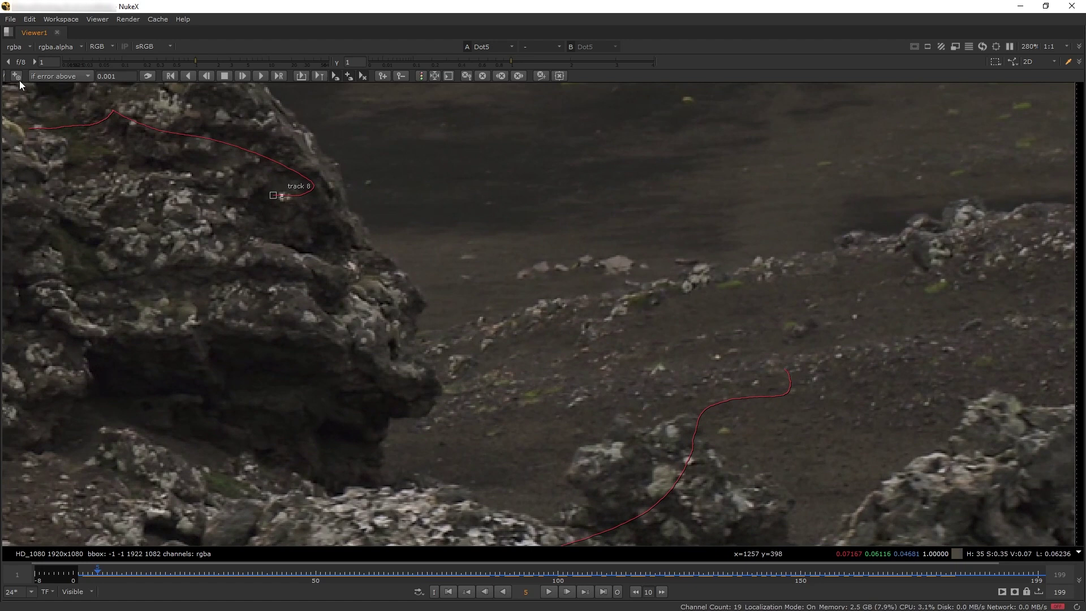
pyautogui.click(16, 79)
pyautogui.click(686, 287)
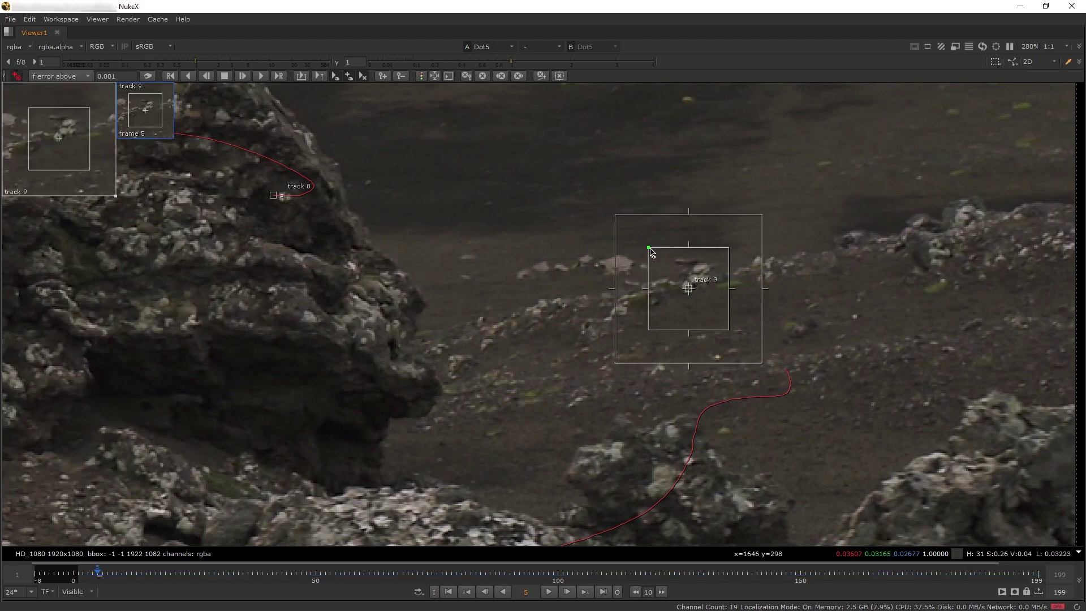
pyautogui.click(260, 77)
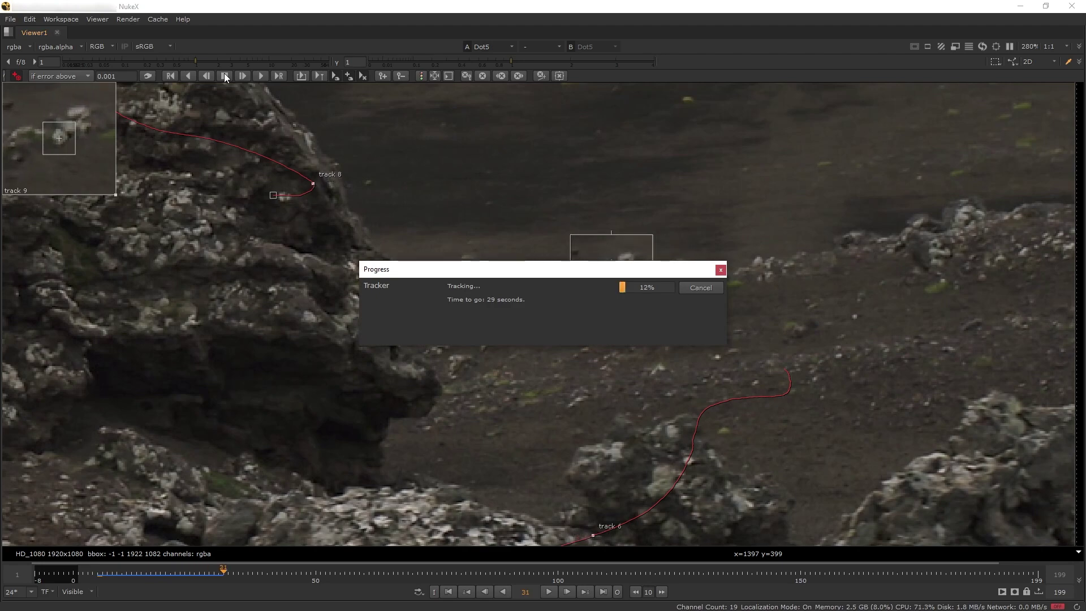
pyautogui.click(224, 76)
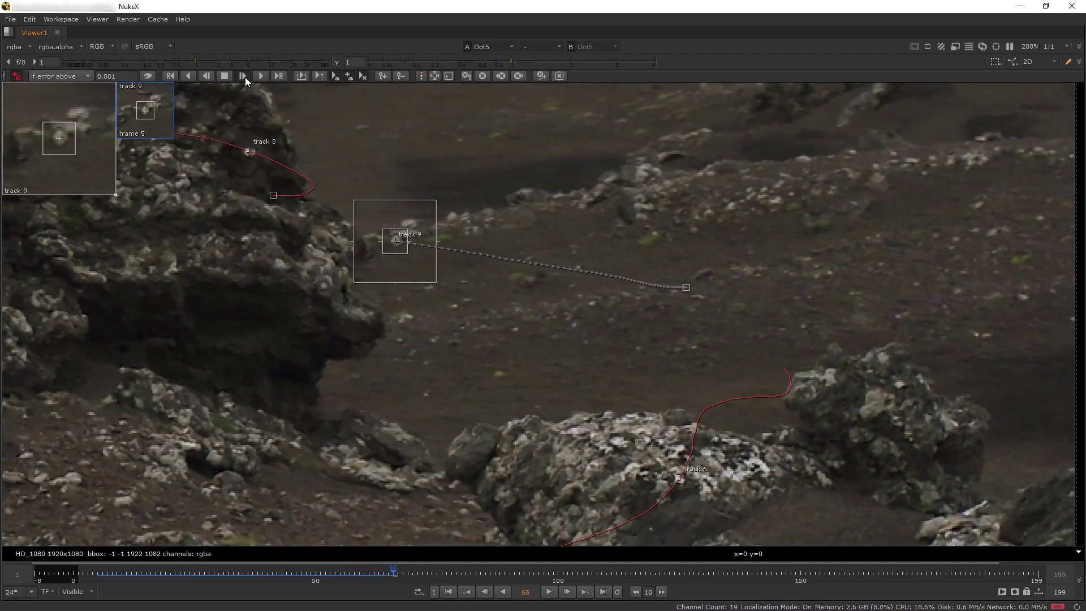
# Scrub along track 9's path to check it and track it backward toward the start of the clip.
pyautogui.click(133, 562)
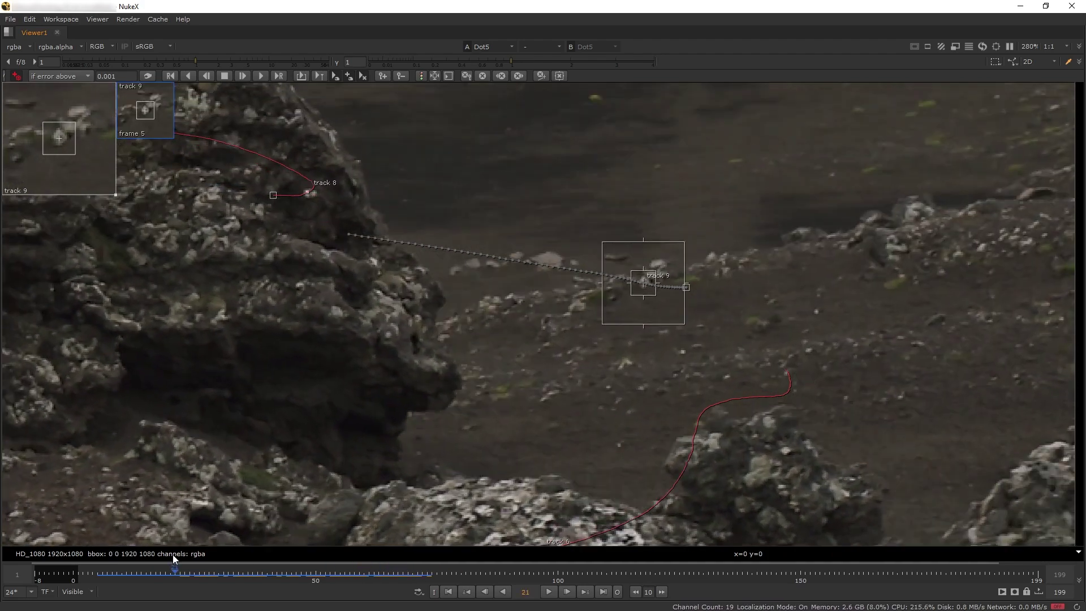
pyautogui.moveTo(134, 563); pyautogui.dragTo(217, 550)
pyautogui.click(208, 77)
pyautogui.click(90, 570)
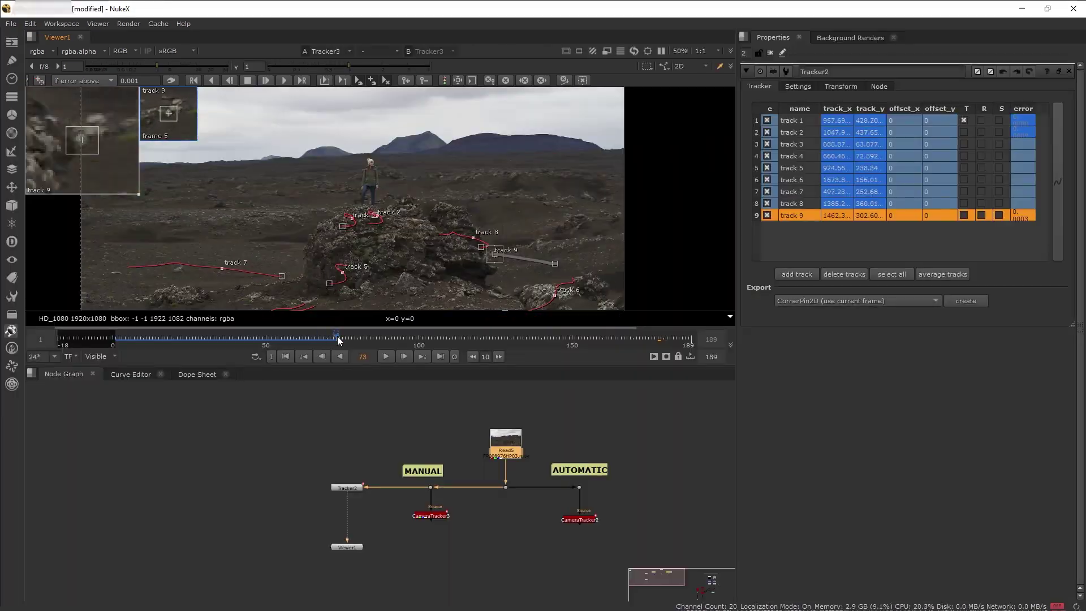
# Scrub back to frame 2 and examine the foreground rocks around track 6.
pyautogui.moveTo(339, 339); pyautogui.dragTo(120, 341)
pyautogui.scroll(5, 385, 259)
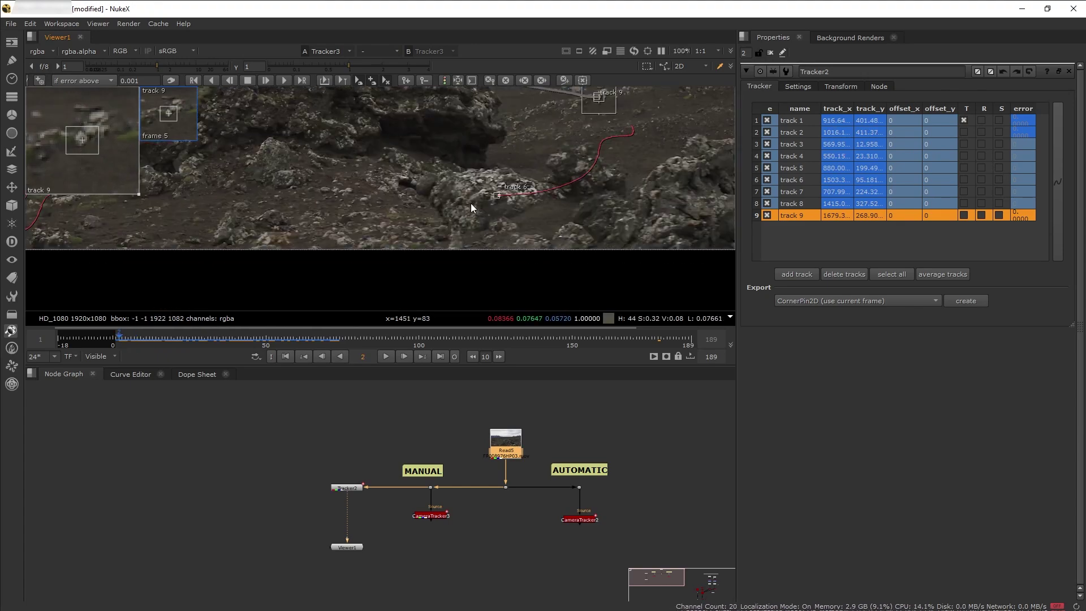
pyautogui.moveTo(471, 202); pyautogui.dragTo(412, 252, button='middle')
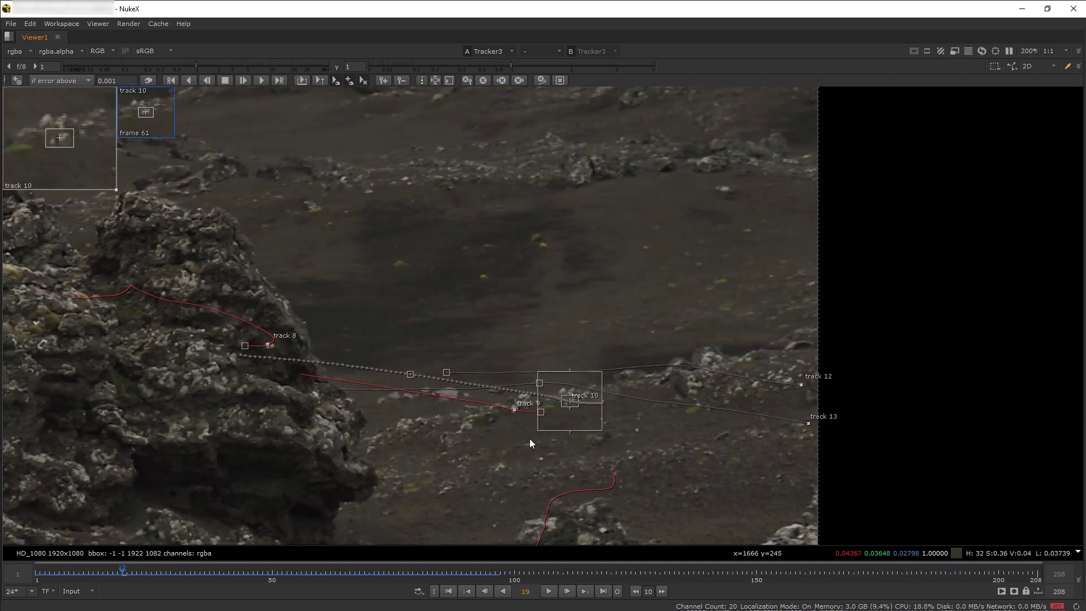
# Select tracks 12 and 13 at the frame's edge and scrub forward from the start of the clip to examine their paths.
pyautogui.keyDown('shift'); pyautogui.click(512, 407); pyautogui.keyUp('shift')
pyautogui.moveTo(68, 571); pyautogui.dragTo(35, 551)
pyautogui.moveTo(838, 358); pyautogui.dragTo(779, 444)
pyautogui.moveTo(57, 576); pyautogui.dragTo(323, 555)
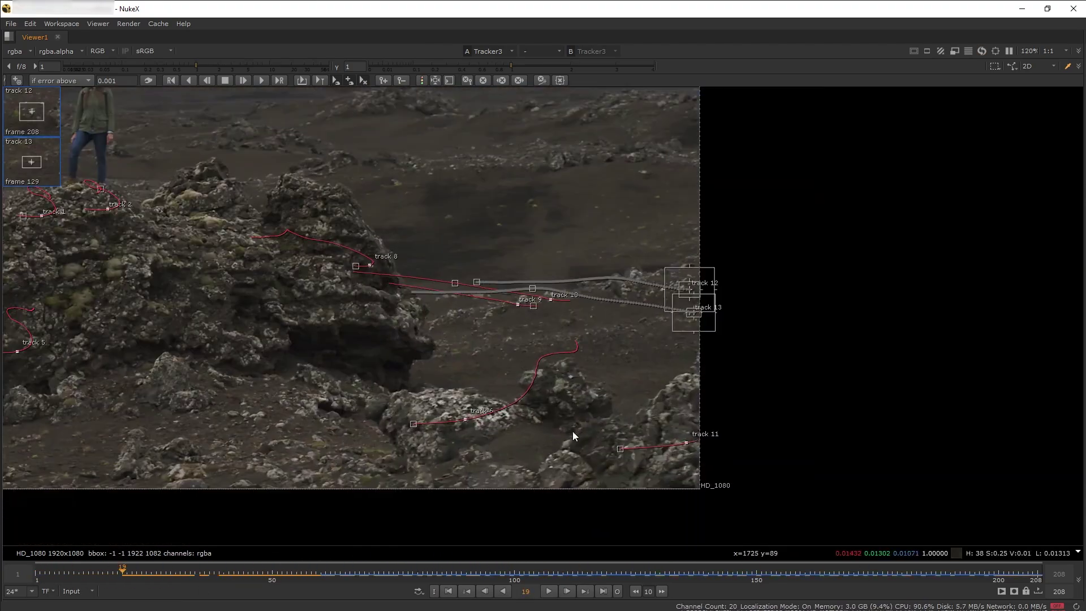
# Select track 11 on the edge rock and scrub back to the first frame to examine its short path.
pyautogui.moveTo(586, 423); pyautogui.dragTo(683, 480)
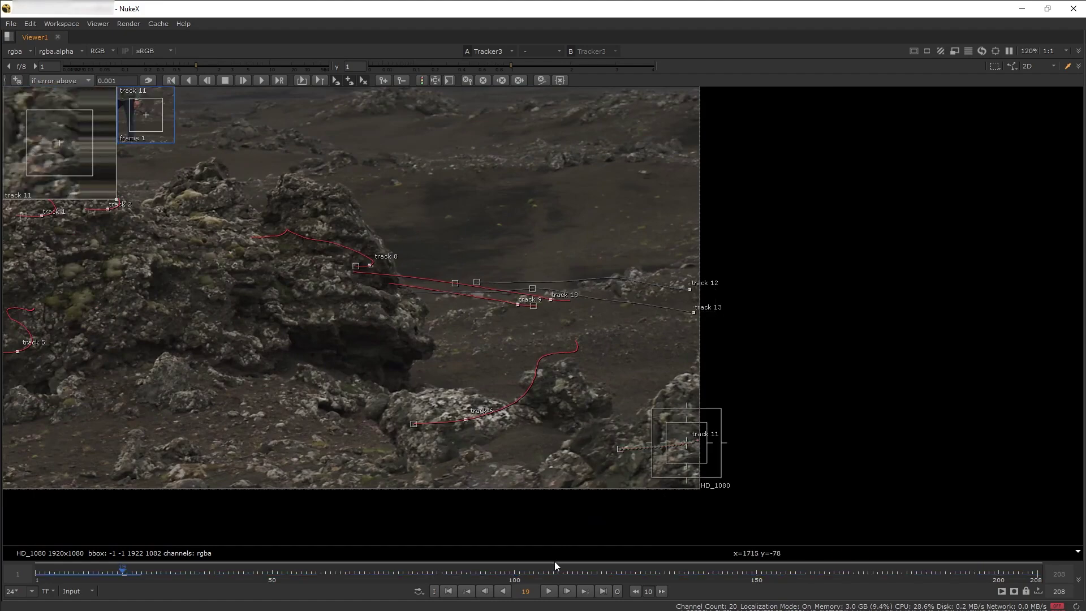
pyautogui.moveTo(522, 568); pyautogui.dragTo(29, 569)
pyautogui.scroll(2, 243, 396)
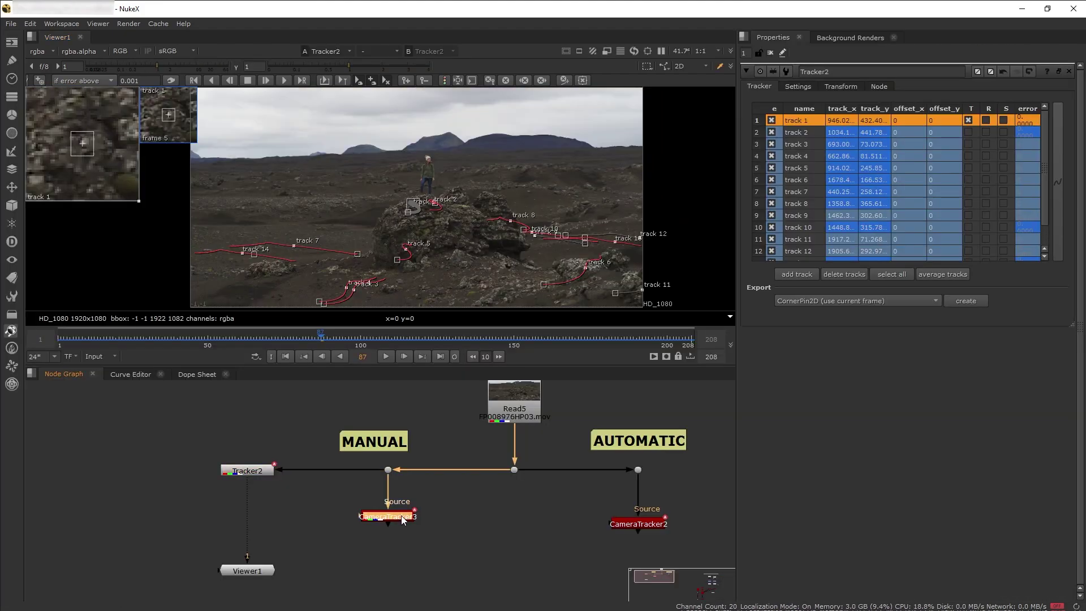
# Import the tracks from the Tracker2 node into CameraTracker3 as user tracks.
pyautogui.doubleClick(402, 515)
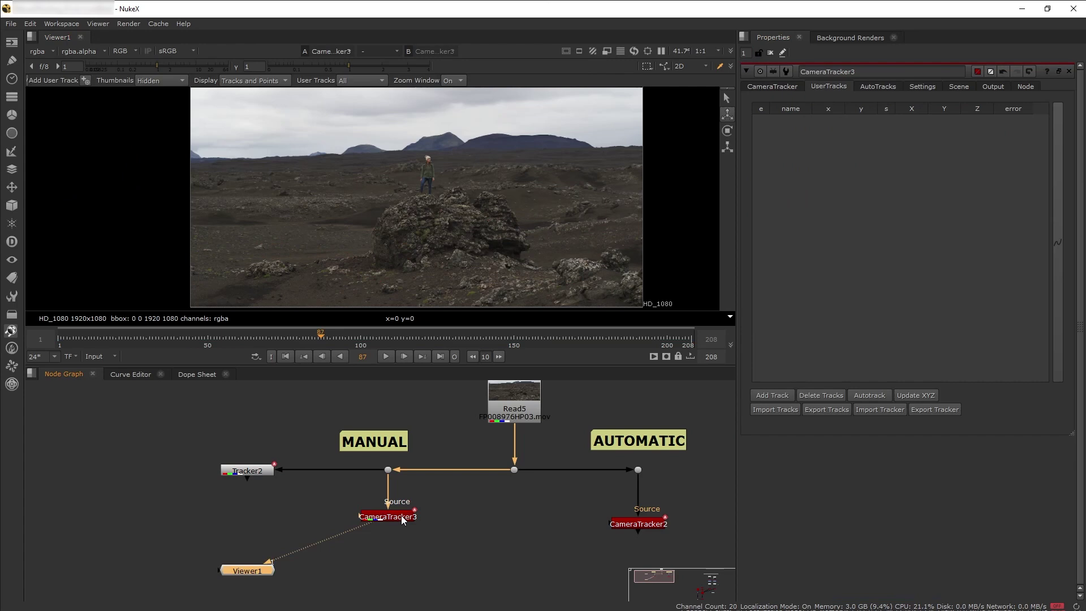
pyautogui.click(402, 514)
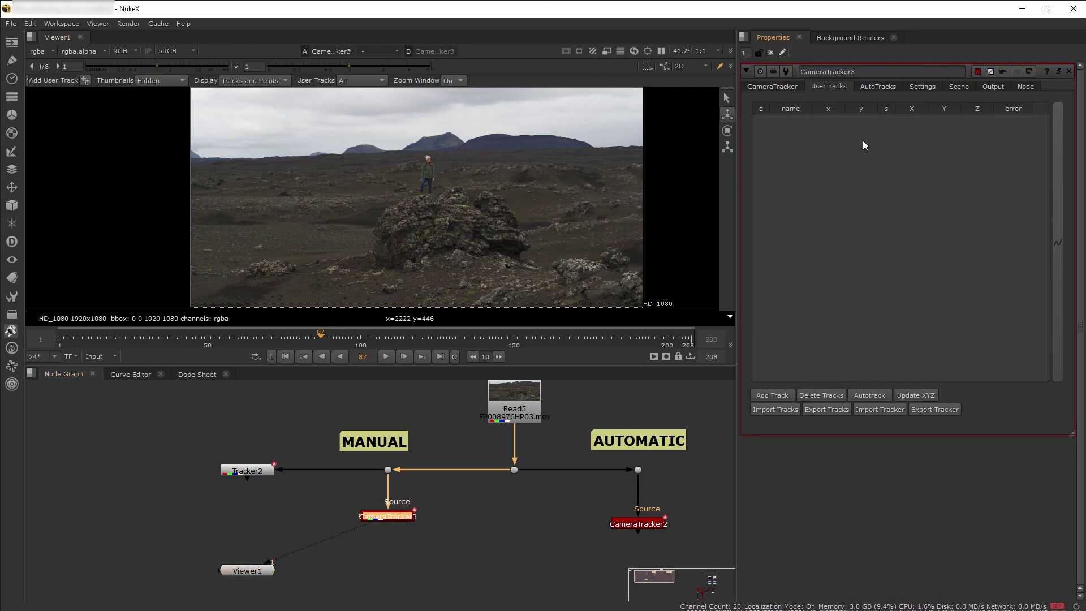
pyautogui.click(877, 410)
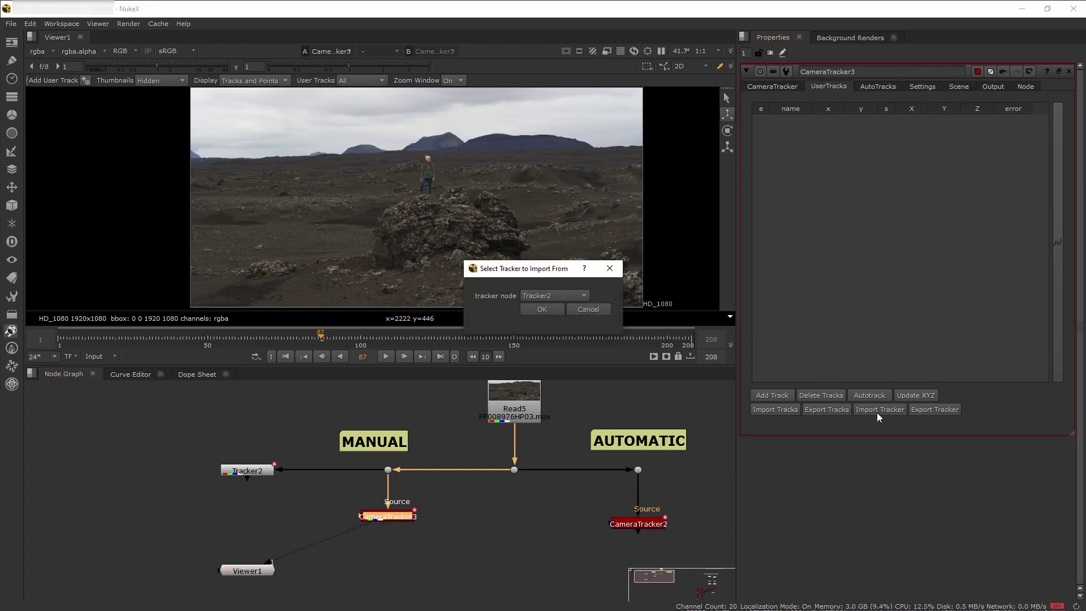
pyautogui.click(565, 296)
pyautogui.click(551, 307)
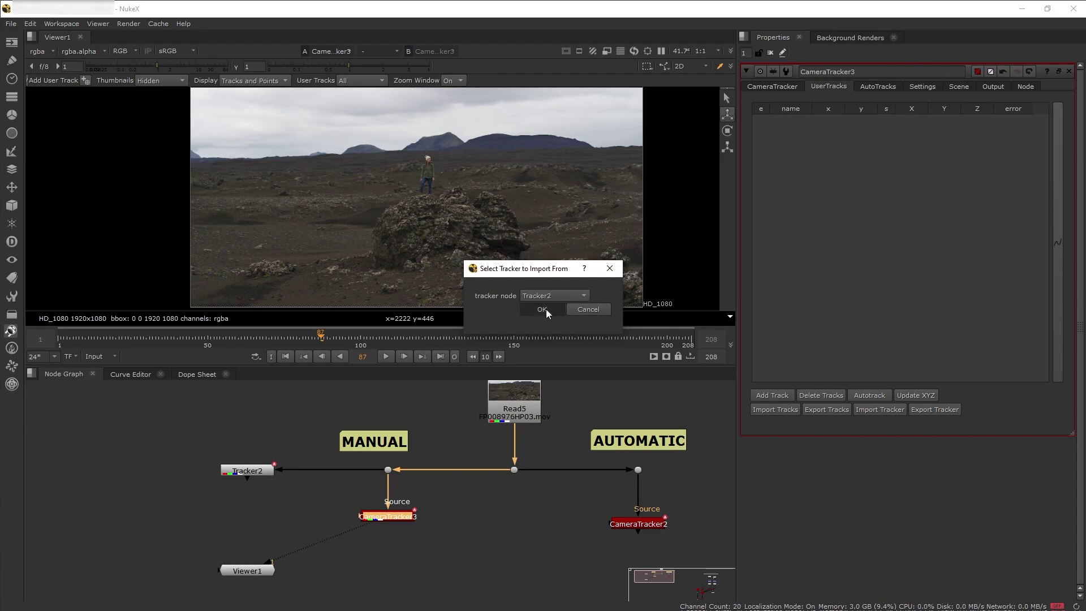
pyautogui.click(544, 309)
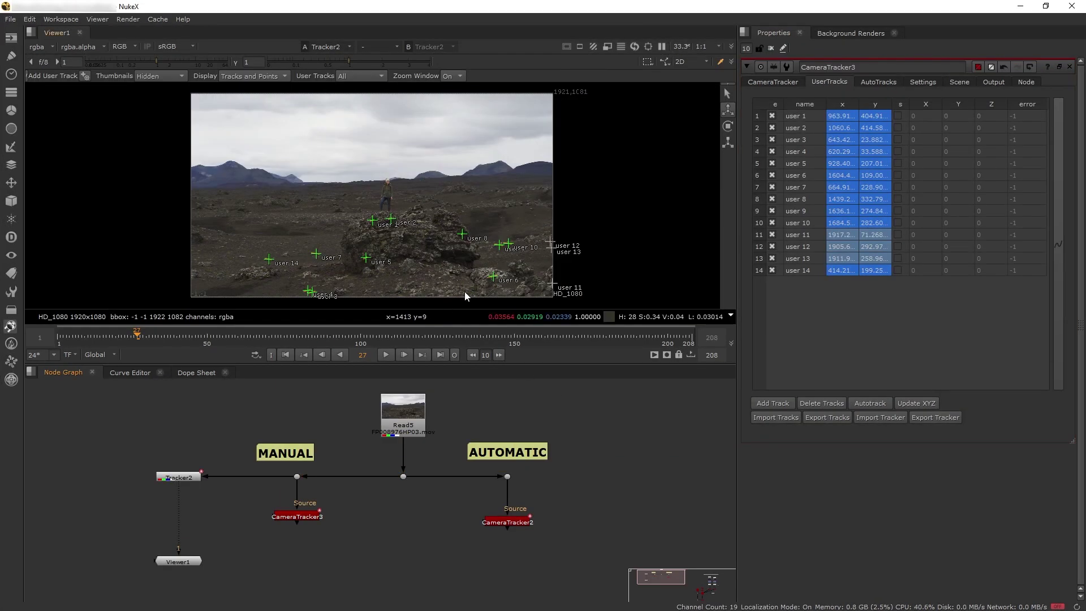
# Select user 1 through user 14 in CameraTracker3's user tracks and scrub to frame 88 to check their positions.
pyautogui.click(261, 337)
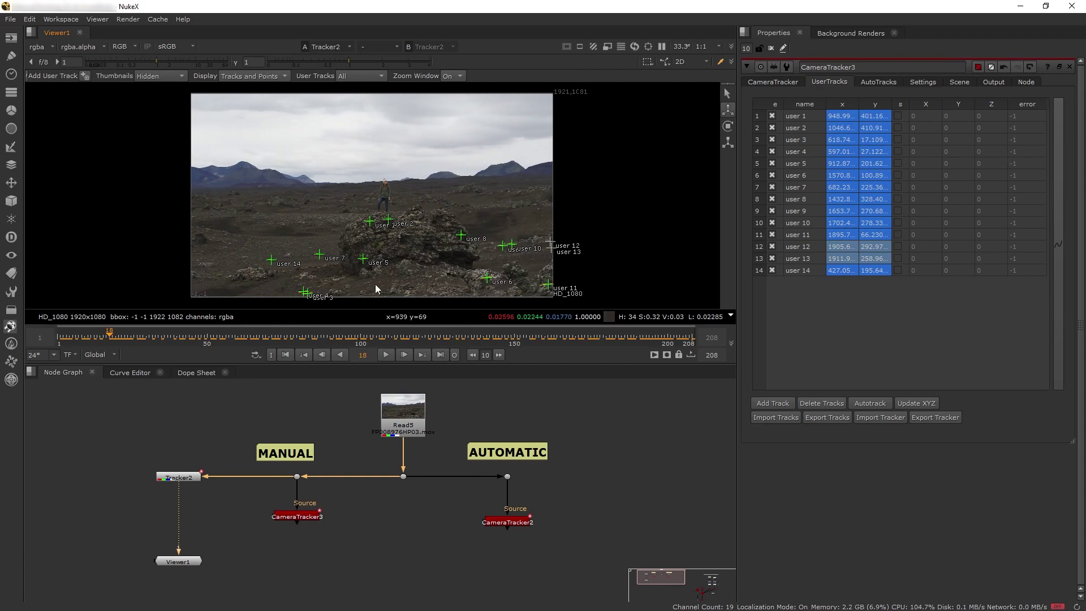
pyautogui.click(803, 271)
pyautogui.keyDown('shift'); pyautogui.click(797, 116); pyautogui.keyUp('shift')
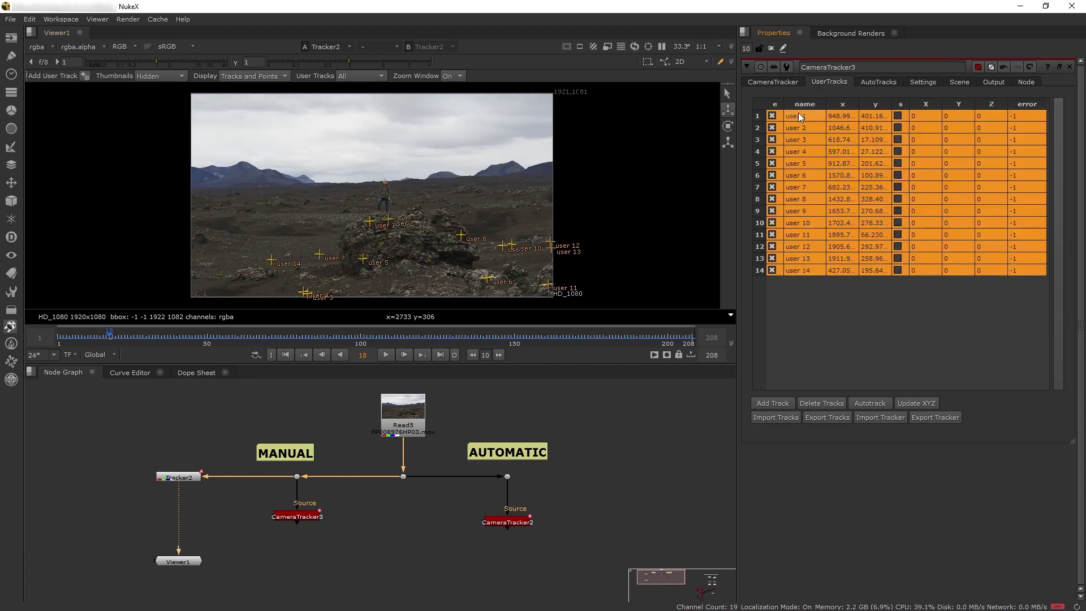
pyautogui.click(323, 336)
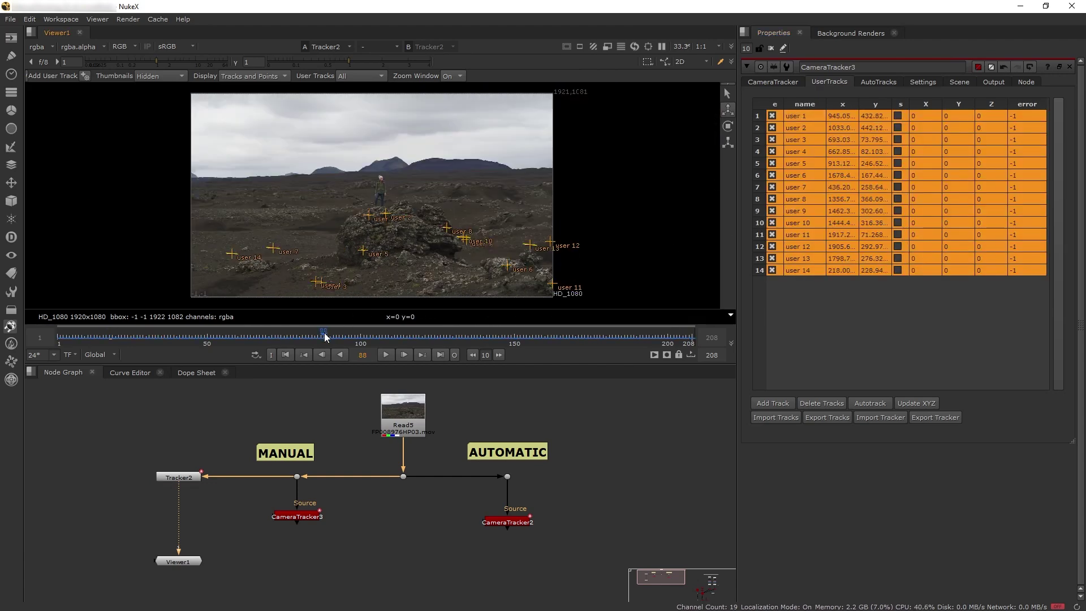
# Solve the camera in CameraTracker3 from the imported user tracks.
pyautogui.click(773, 82)
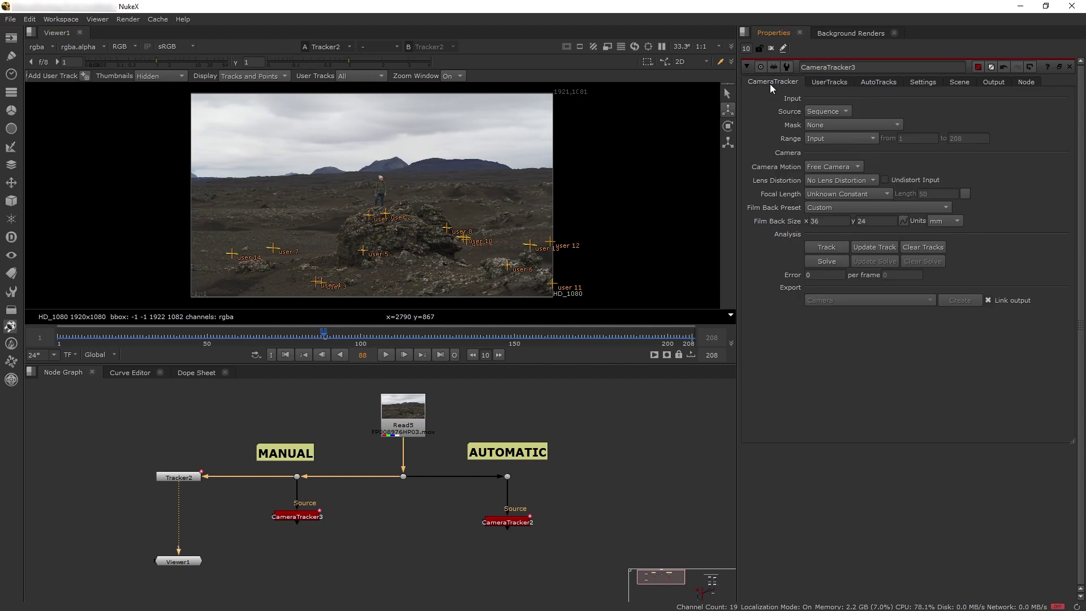
pyautogui.click(829, 248)
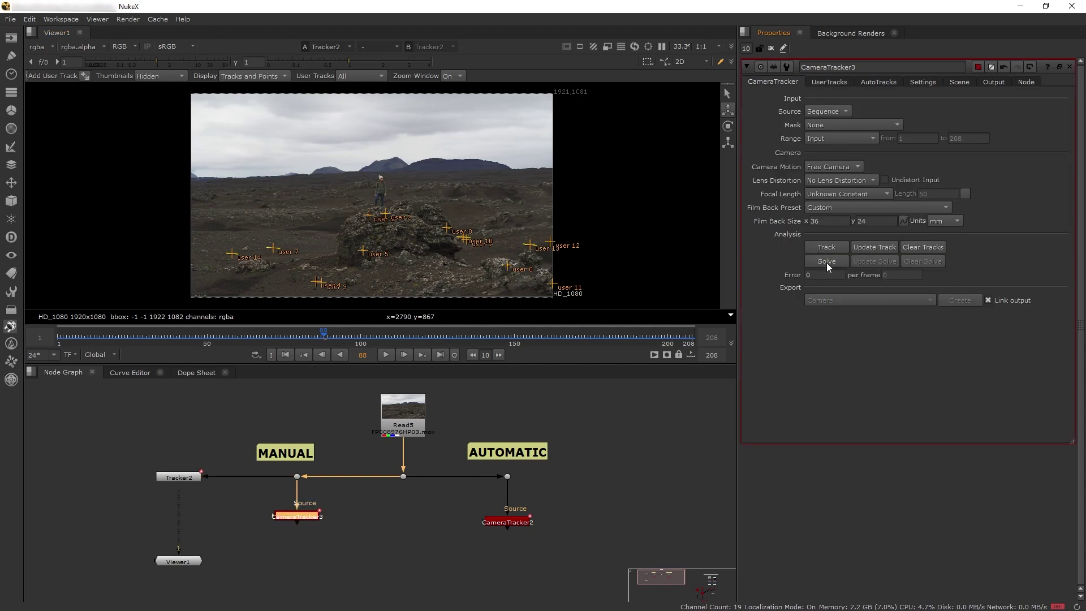
pyautogui.click(826, 264)
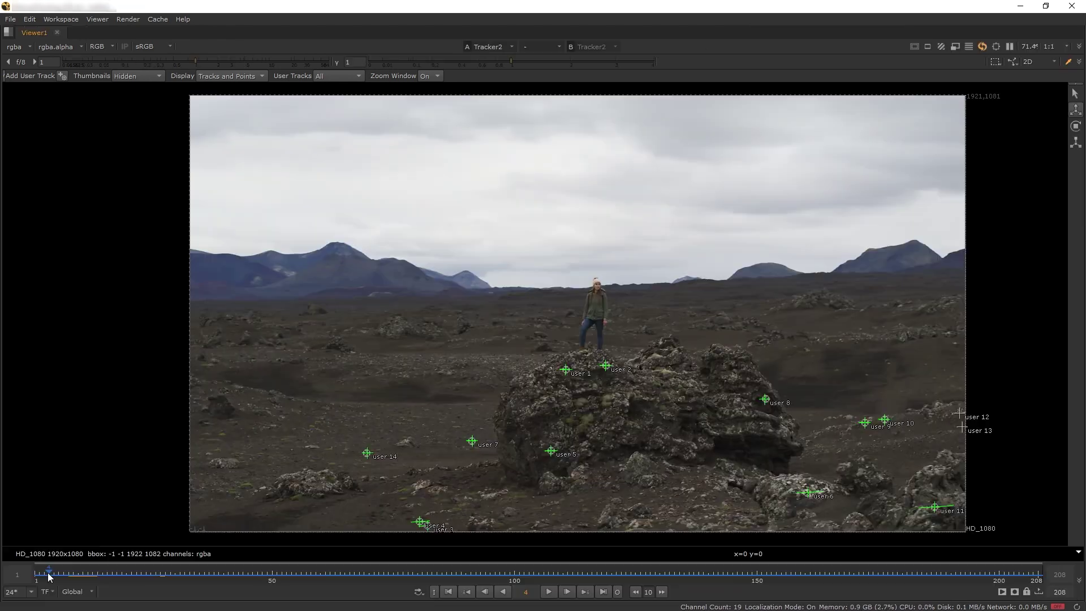
pyautogui.moveTo(49, 575); pyautogui.dragTo(758, 535)
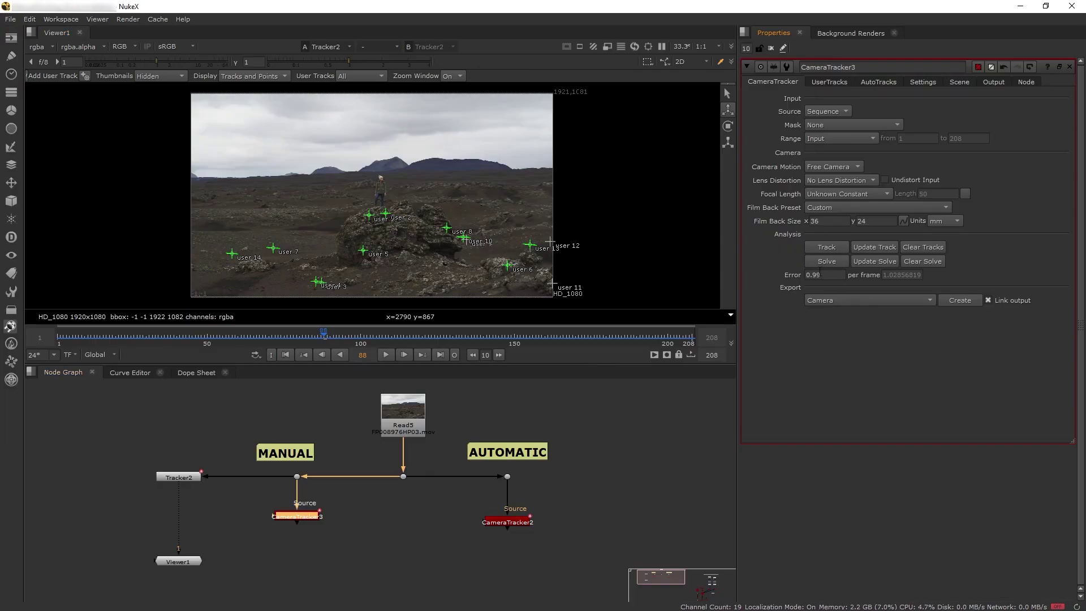
# Compare the solve errors of CameraTracker3 and CameraTracker2, showing each node's tracks in the viewer.
pyautogui.moveTo(821, 274); pyautogui.dragTo(802, 279)
pyautogui.click(649, 432)
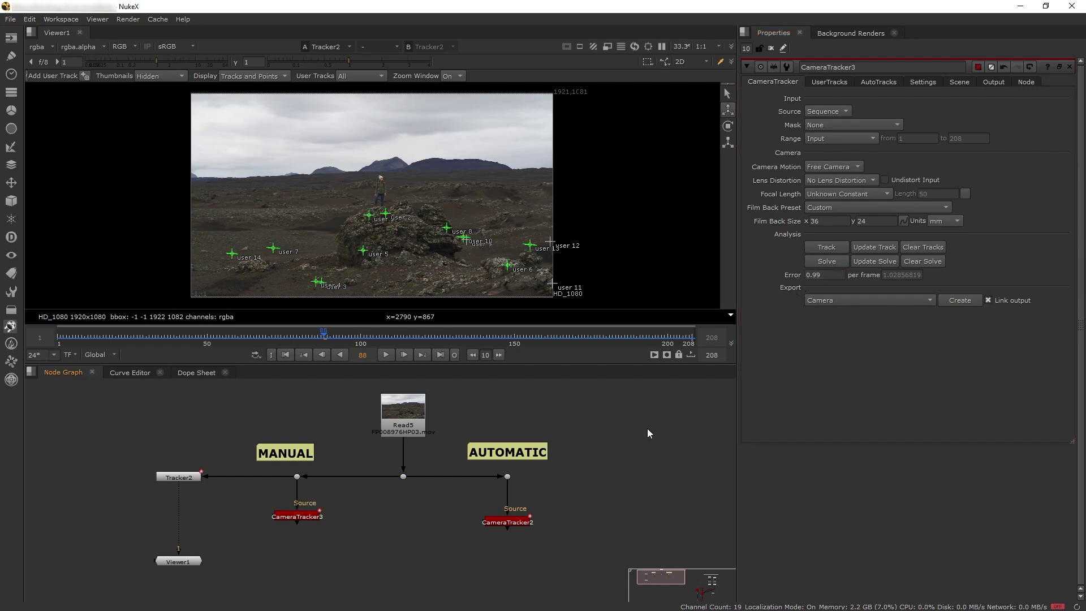
pyautogui.doubleClick(509, 521)
pyautogui.press('1')
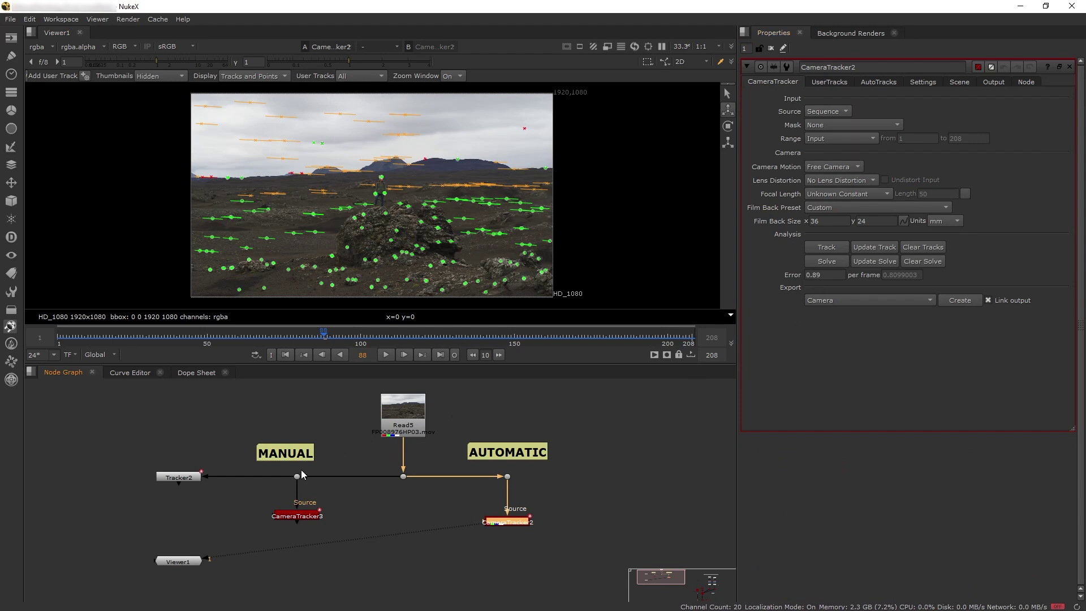
pyautogui.click(309, 517)
pyautogui.doubleClick(310, 517)
pyautogui.press('1')
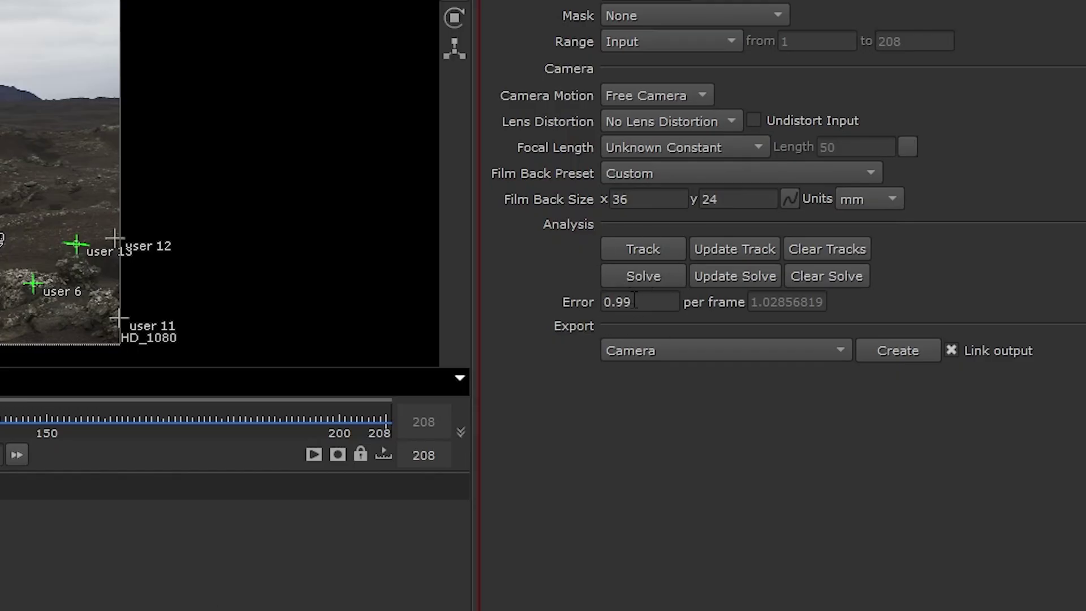
pyautogui.click(629, 300)
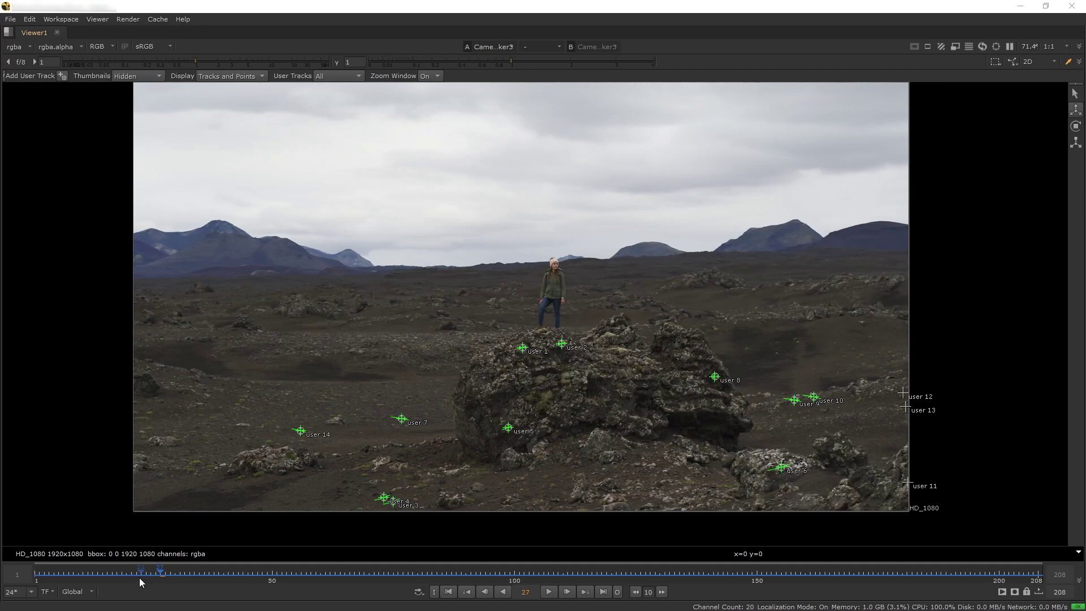
# Check the user 14 track across the early frames, delete it and re-solve CameraTracker3 over the input range 1-208.
pyautogui.moveTo(139, 578); pyautogui.dragTo(94, 578)
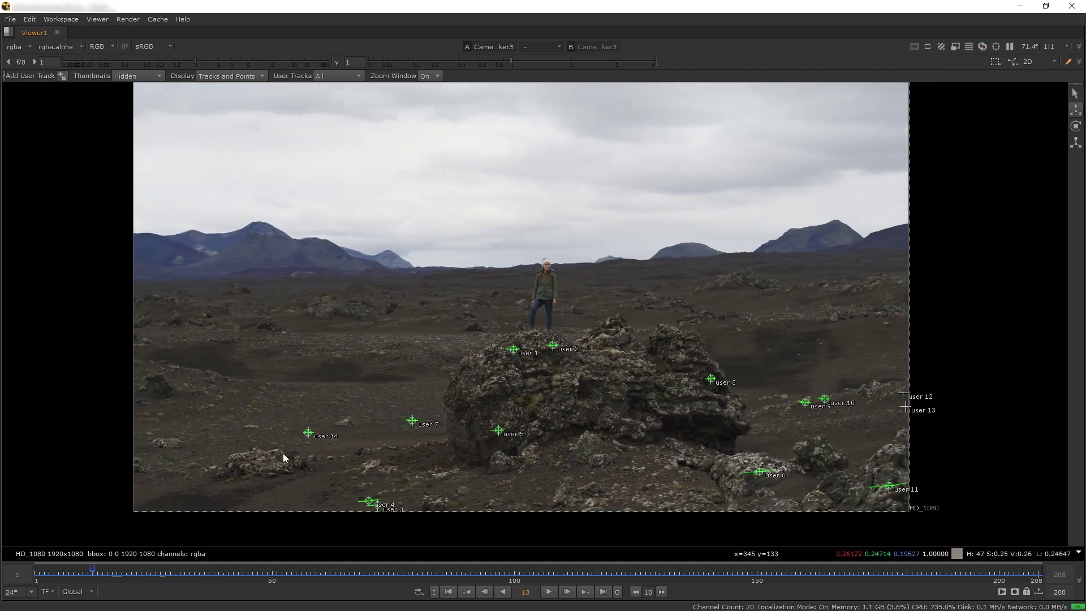
pyautogui.click(309, 434)
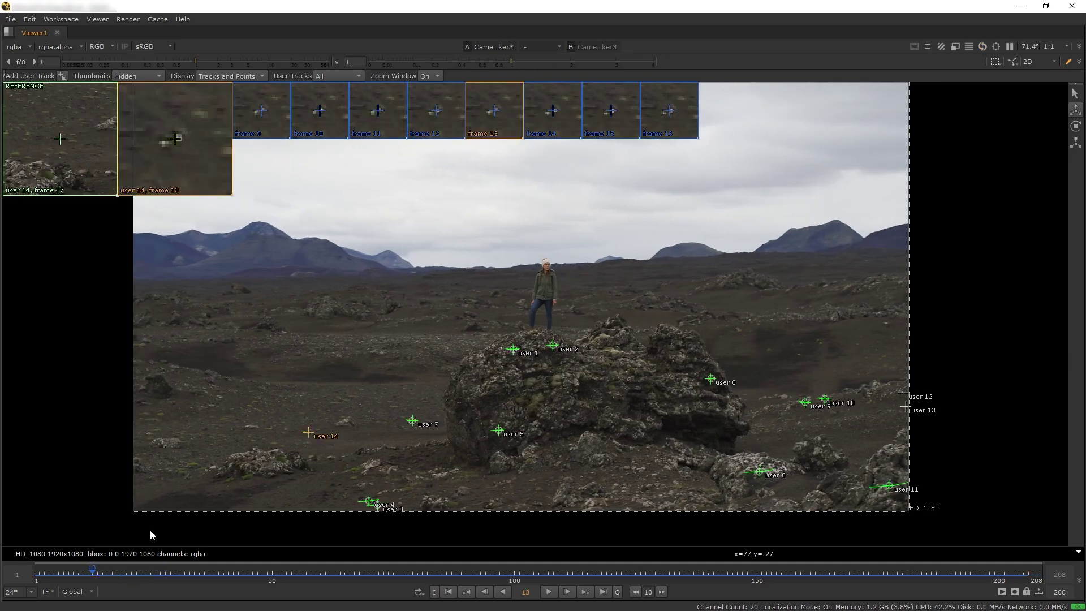
pyautogui.moveTo(96, 575); pyautogui.dragTo(126, 573)
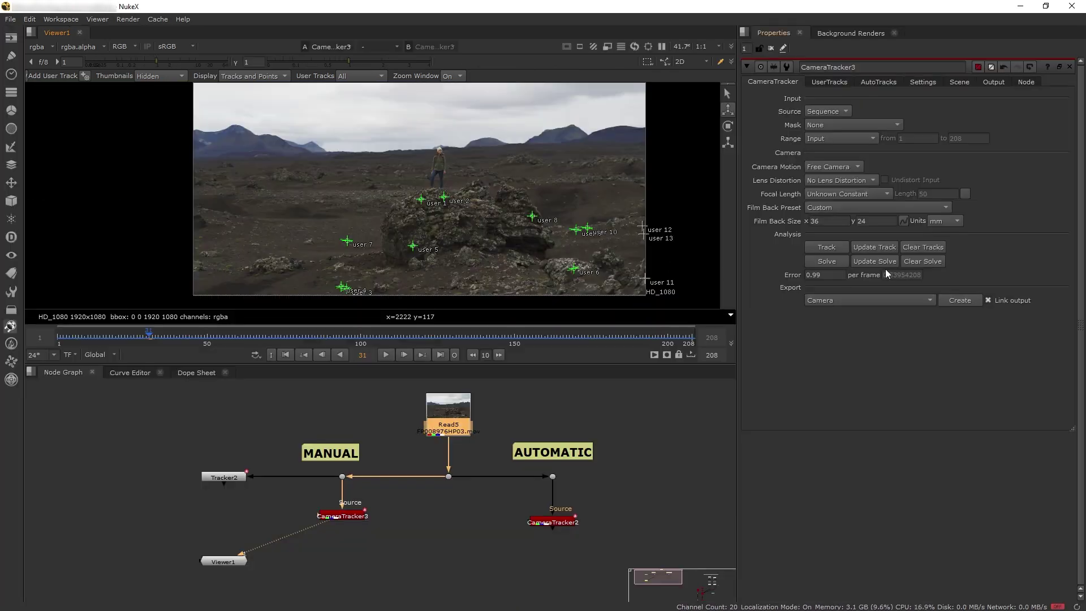
pyautogui.click(827, 262)
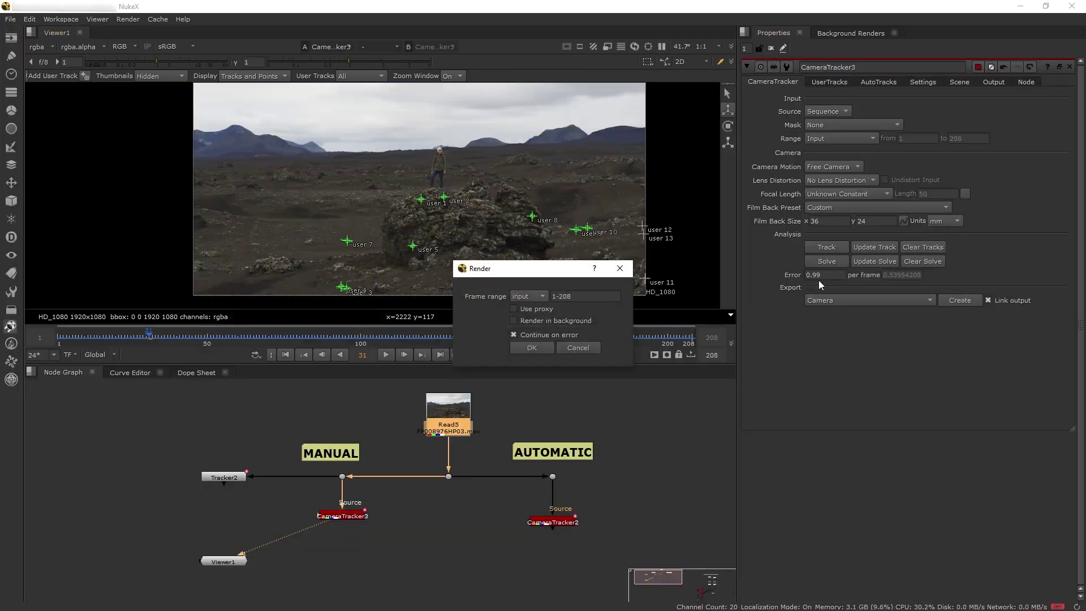
pyautogui.click(534, 347)
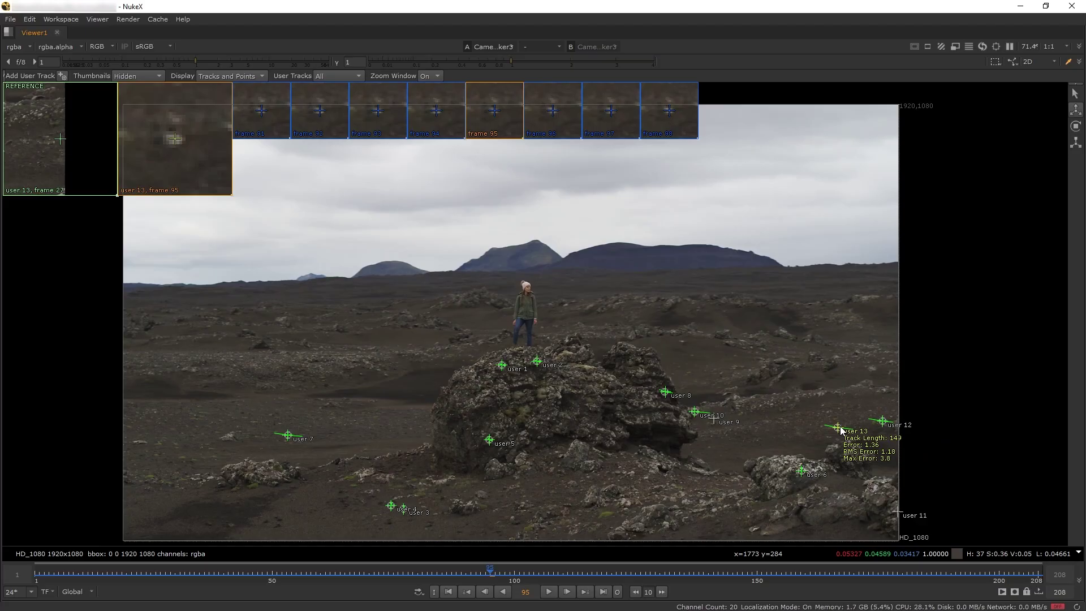
# Delete the user 13 track from CameraTracker3 and update the solve.
pyautogui.click(840, 429)
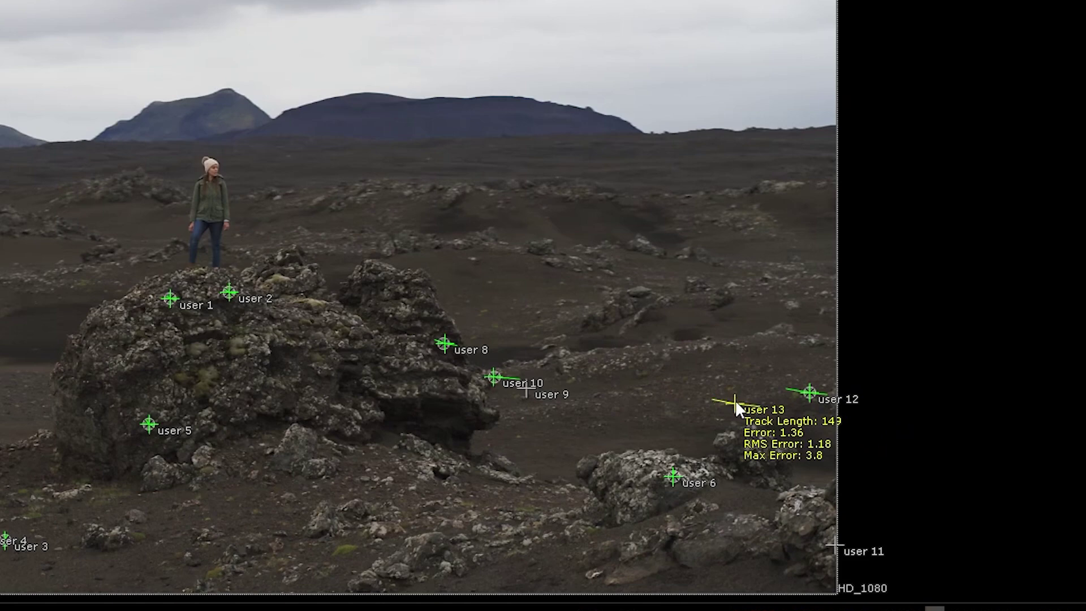
pyautogui.press('Delete')
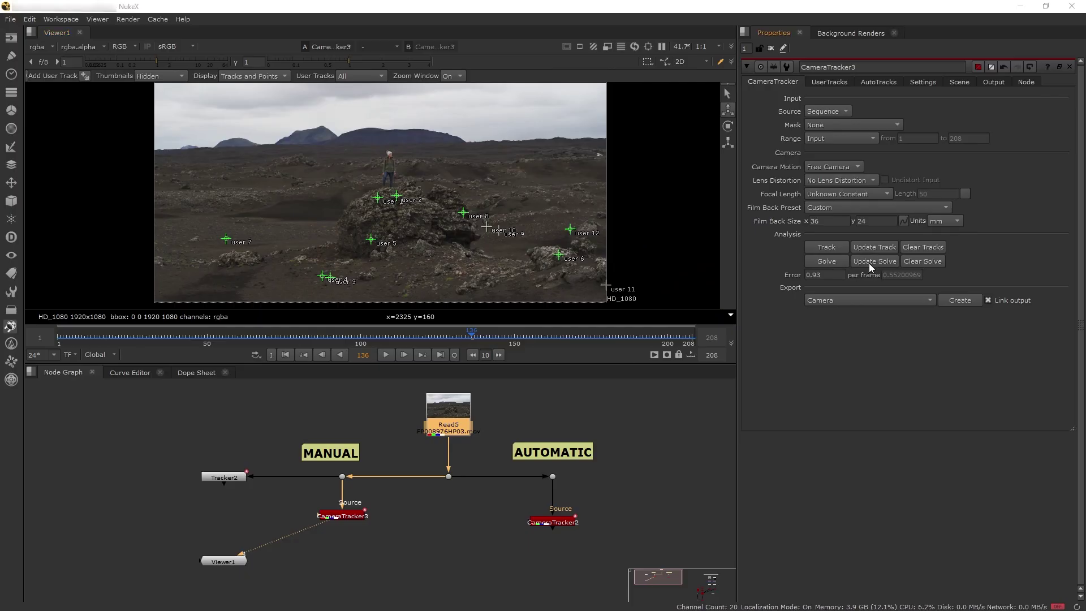
pyautogui.click(869, 263)
pyautogui.click(538, 351)
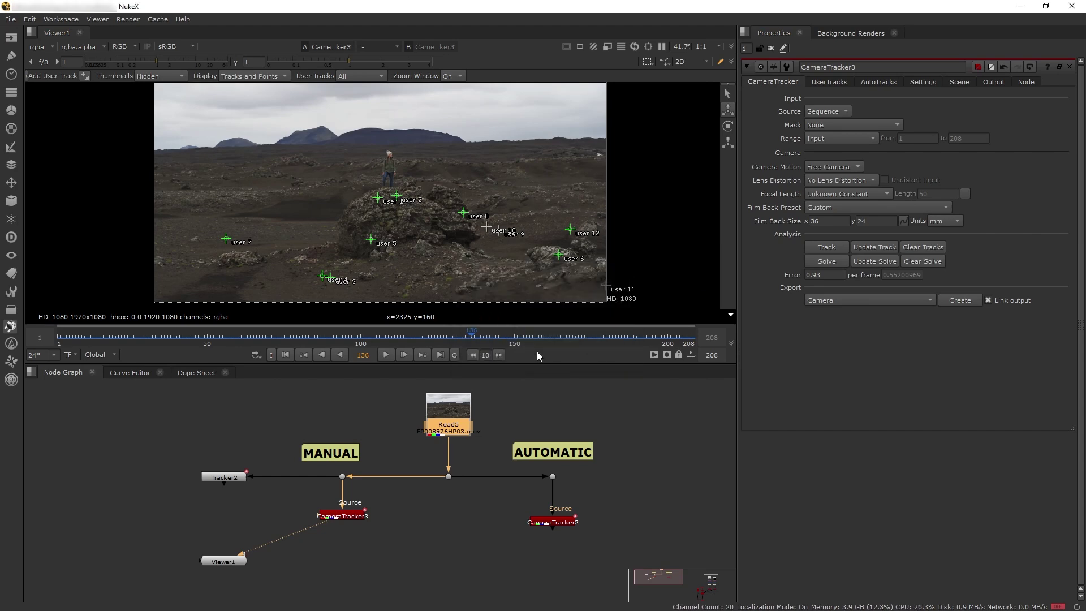
pyautogui.click(345, 515)
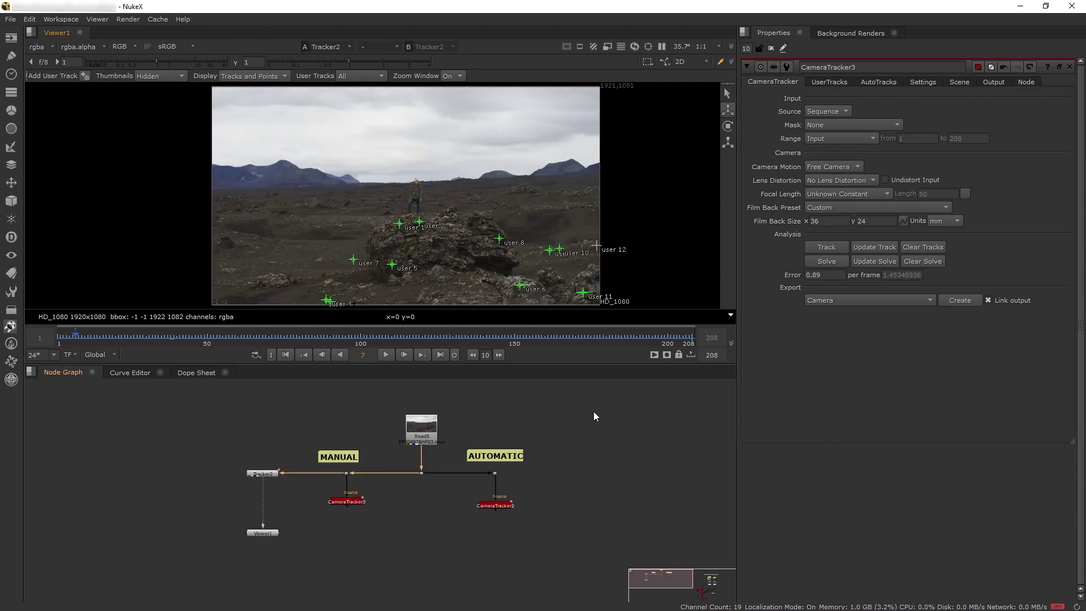
# Try deleting the user 6 track on the foreground rock and updating the solve.
pyautogui.click(520, 285)
pyautogui.press('Delete')
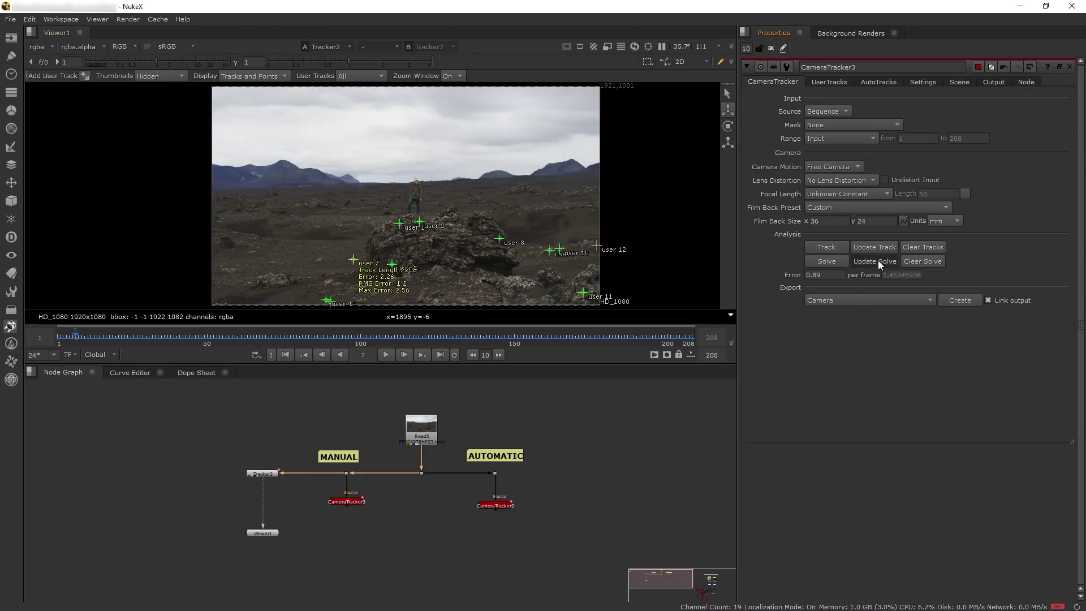
pyautogui.click(877, 261)
pyautogui.click(536, 346)
pyautogui.hotkey('ctrl', 'z')
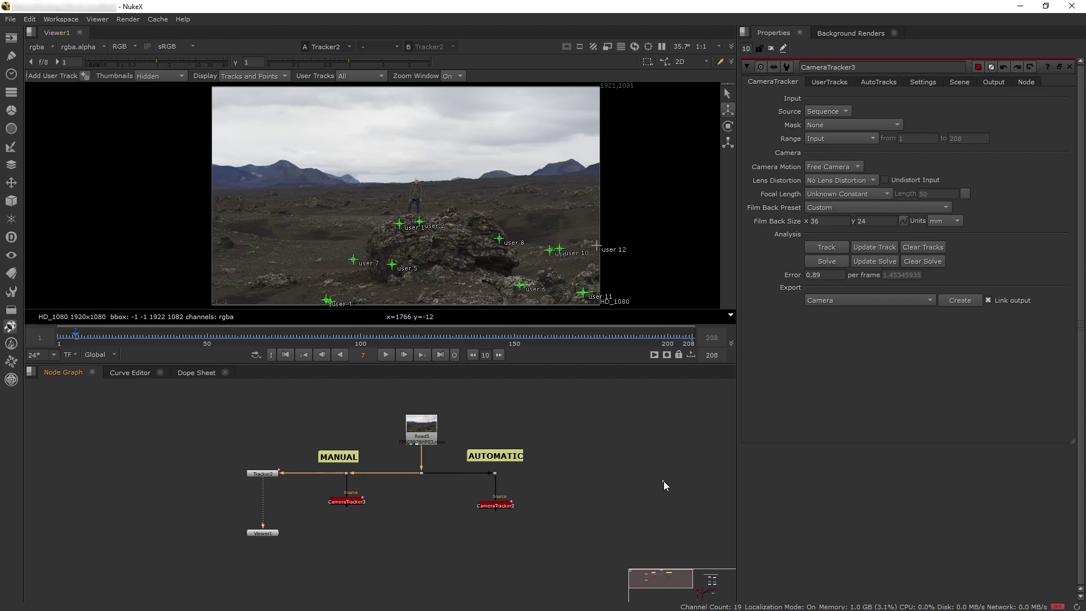
# Export the CameraTracker3 solve as a Scene+ setup with linked output and spread out the generated nodes.
pyautogui.click(849, 81)
pyautogui.click(772, 81)
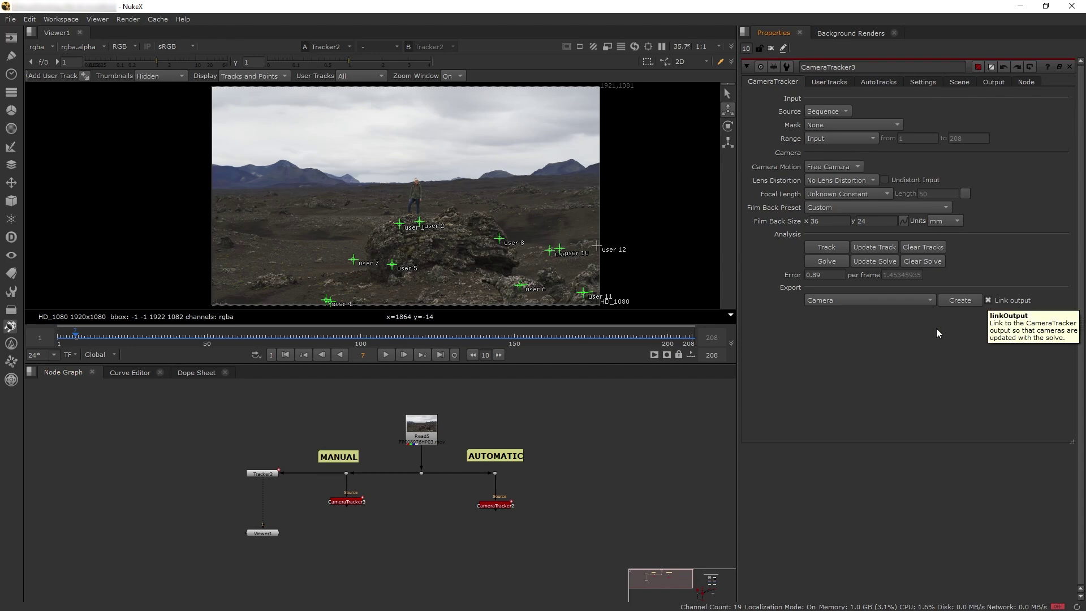
pyautogui.click(862, 300)
pyautogui.click(843, 348)
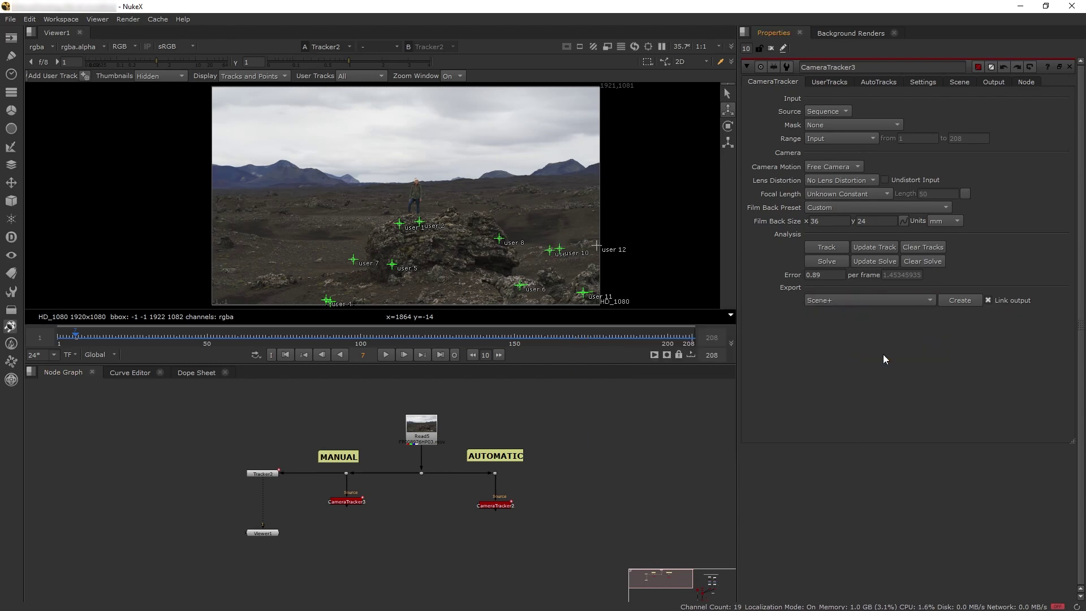
pyautogui.click(959, 306)
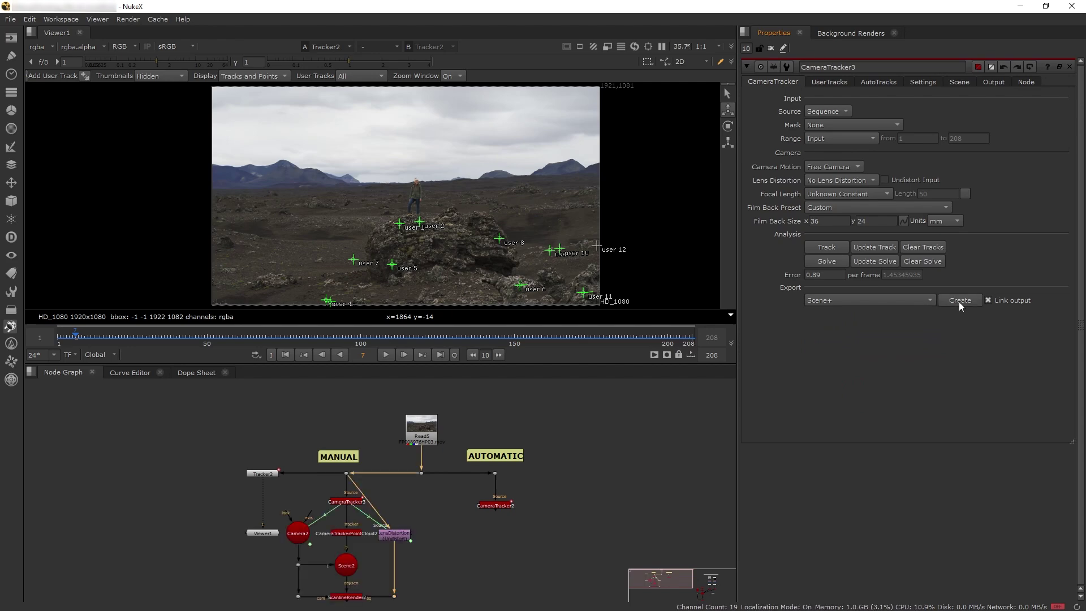
pyautogui.moveTo(464, 546); pyautogui.dragTo(595, 493, button='middle')
pyautogui.moveTo(350, 401); pyautogui.dragTo(380, 493)
pyautogui.moveTo(401, 424); pyautogui.dragTo(345, 423)
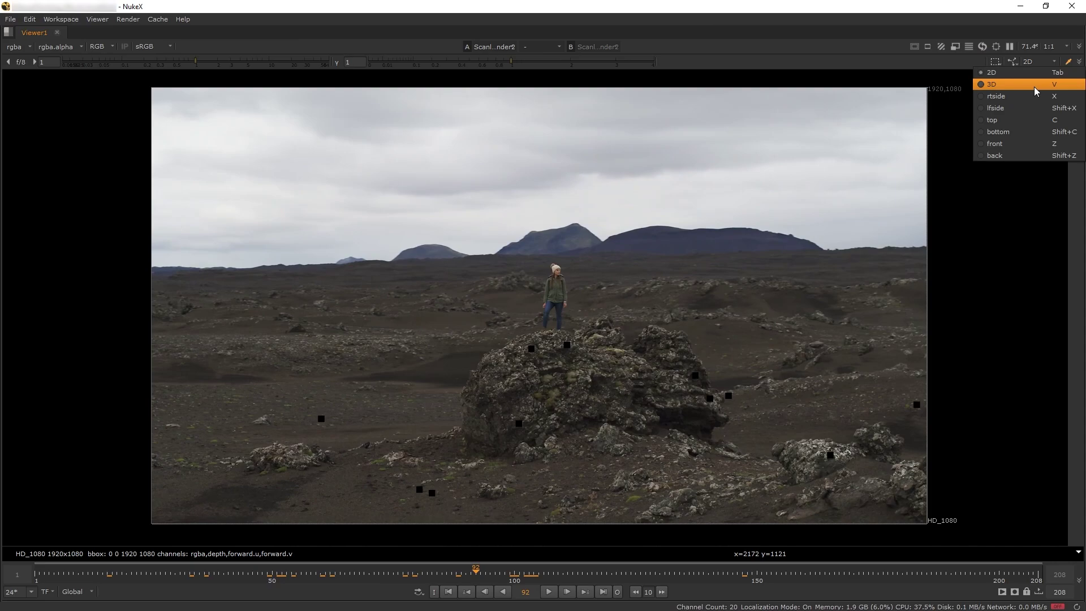
# View the exported scene in 3D and scrub the timeline to examine the solved camera's motion and the point cloud.
pyautogui.press('Tab')
pyautogui.moveTo(816, 129); pyautogui.dragTo(817, 129)
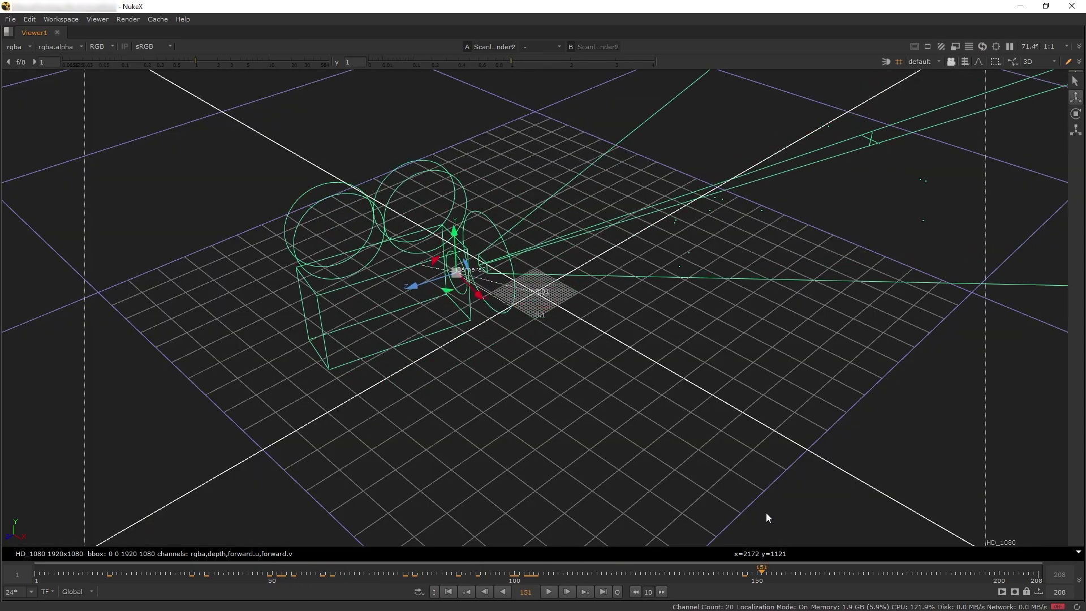
pyautogui.keyDown('ctrl'); pyautogui.moveTo(769, 517); pyautogui.dragTo(588, 528); pyautogui.keyUp('ctrl')
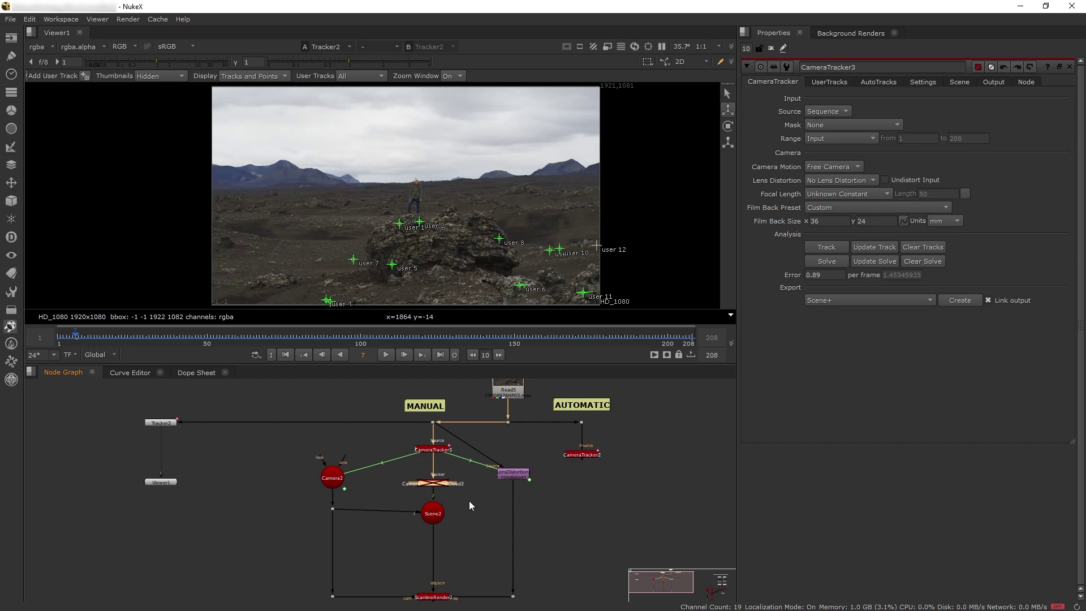
# Create a card at the user 2 track point on top of the large rock and connect it to Scene2.
pyautogui.click(433, 450)
pyautogui.scroll(5, 419, 220)
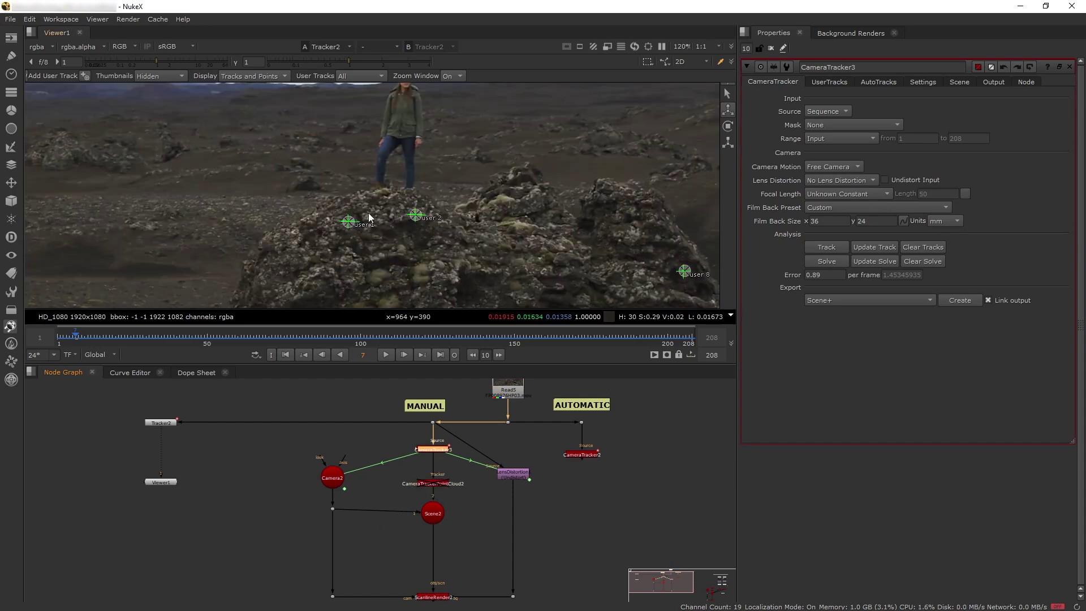
pyautogui.moveTo(416, 217)
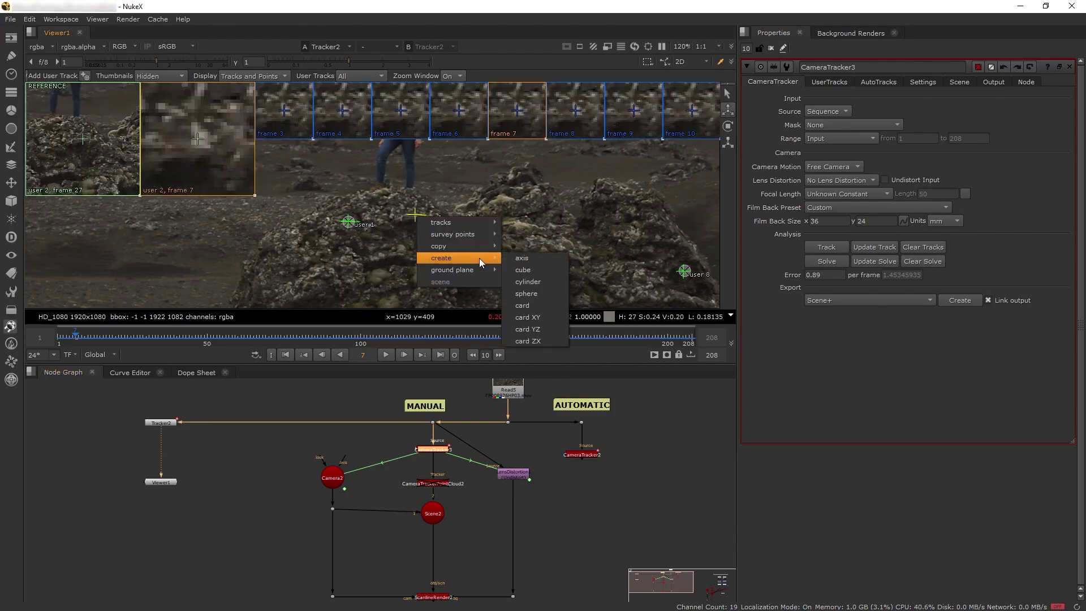
pyautogui.click(538, 304)
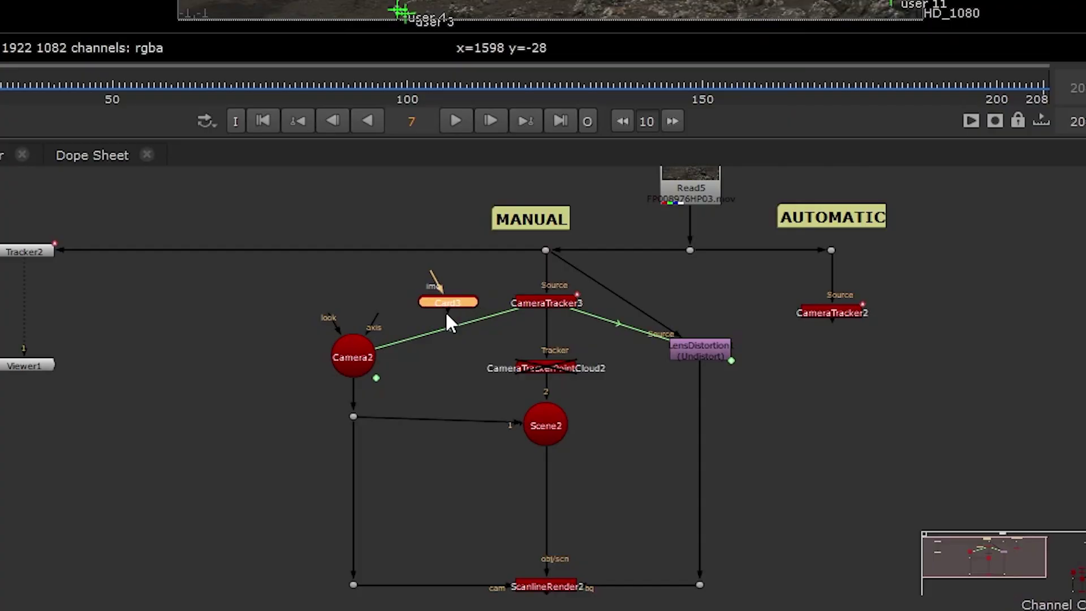
pyautogui.moveTo(383, 453); pyautogui.dragTo(431, 512)
# Set the new card to render as wireframe with 2 rows and 2 columns and a uniform scale of 0.03.
pyautogui.click(837, 113)
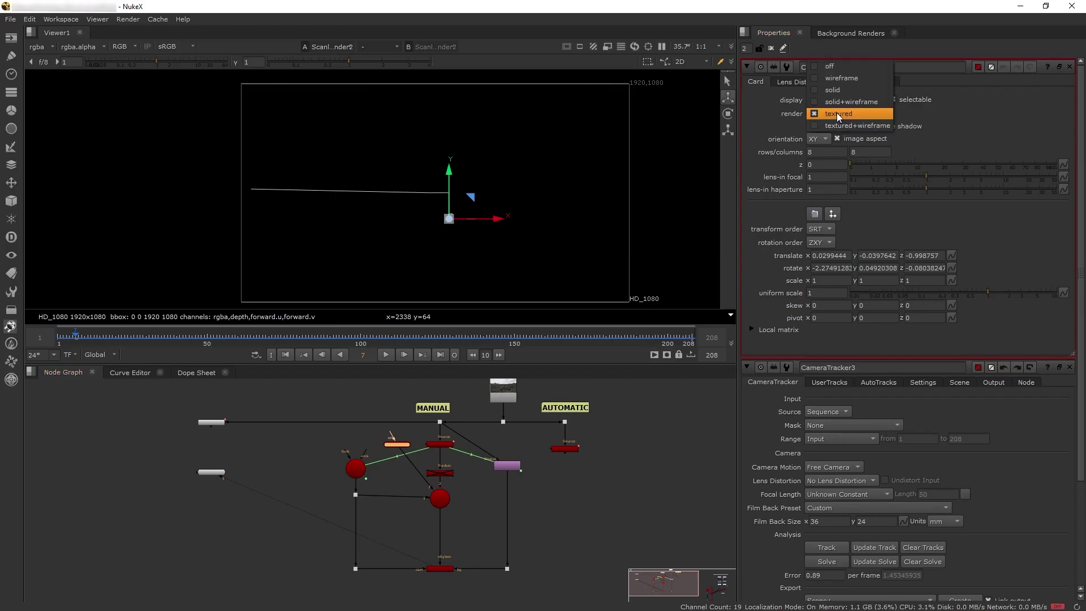
pyautogui.click(845, 76)
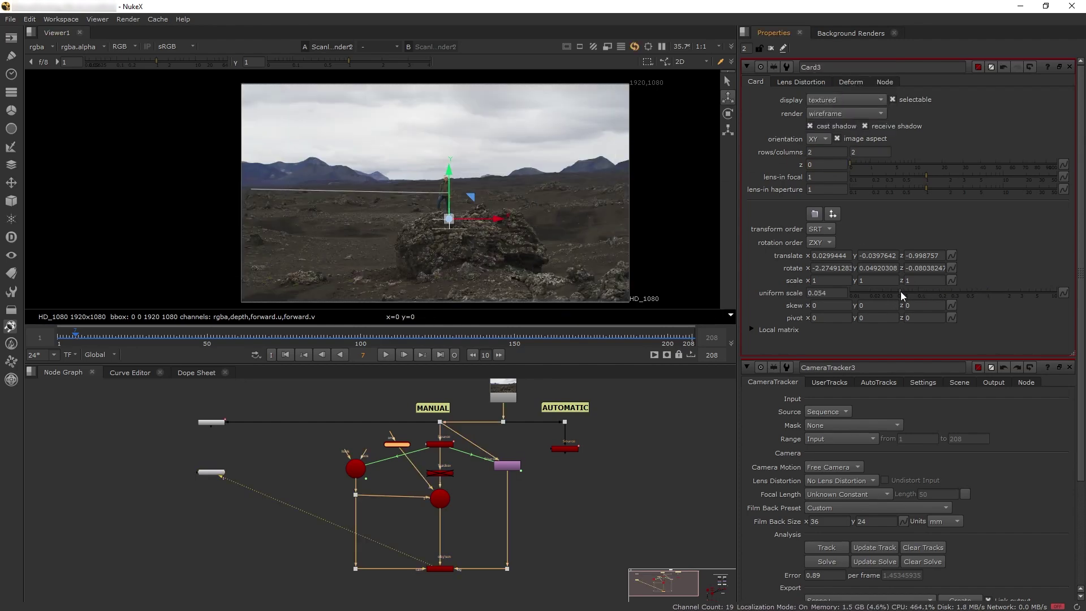
pyautogui.moveTo(901, 294); pyautogui.dragTo(897, 294)
pyautogui.scroll(6, 442, 236)
# Play the clip in an enlarged viewer to check how well the card sticks to the rock.
pyautogui.press('space')
pyautogui.press('f')
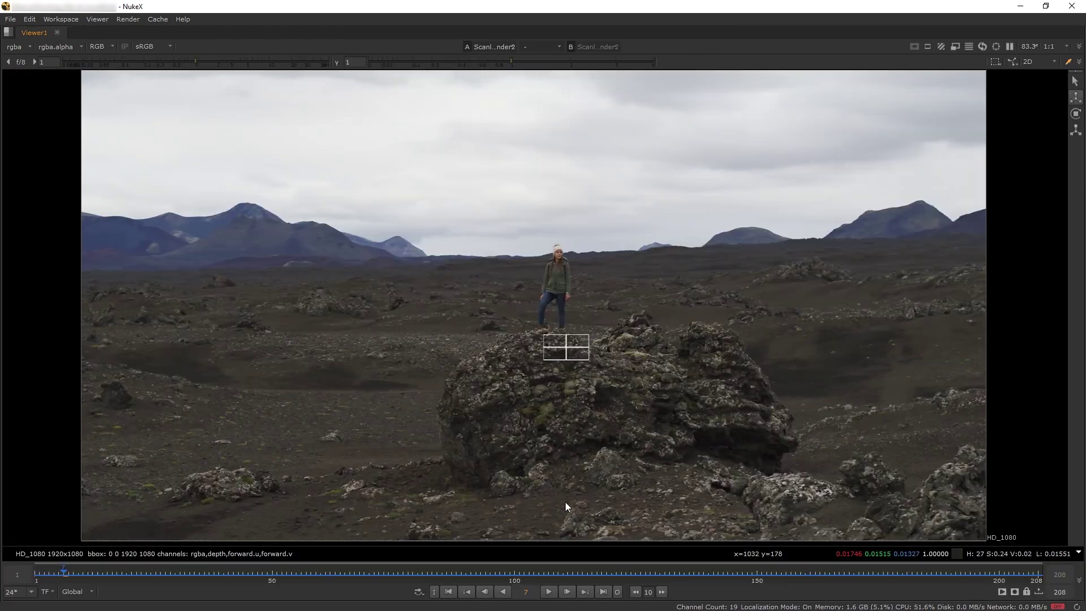
pyautogui.click(546, 594)
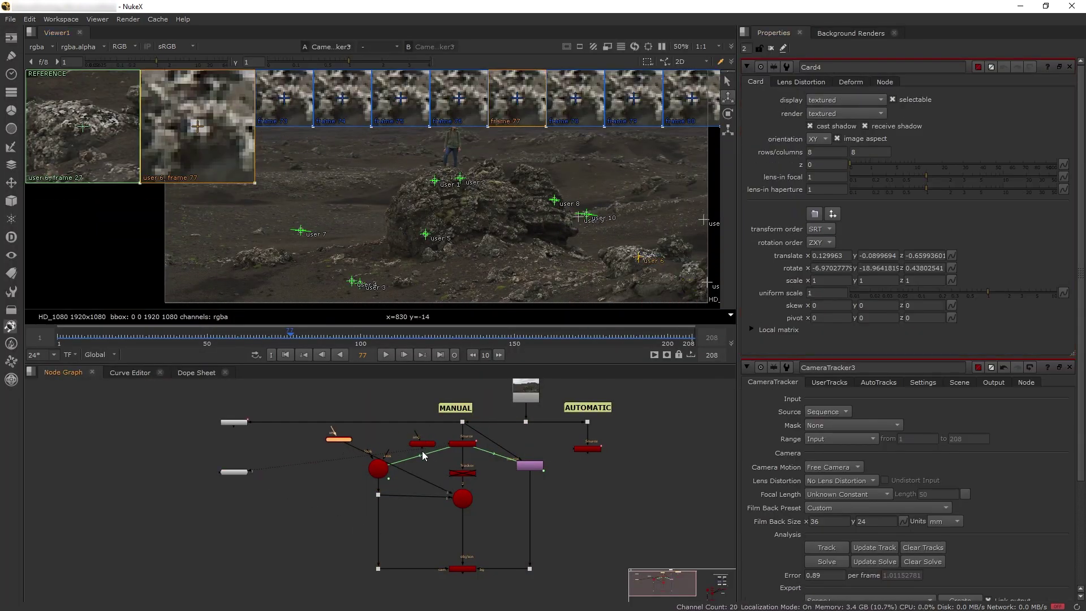
pyautogui.moveTo(353, 285)
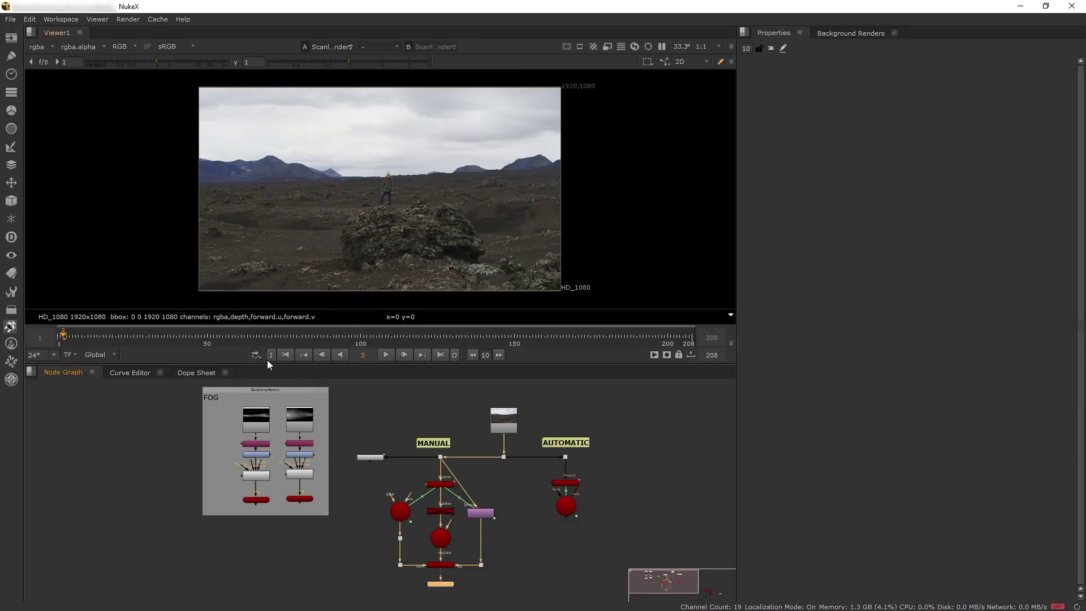
# Examine the FOG group's Read1 footage and its Shuffle2, Grade2 and Kronos1 nodes one after another in the viewer.
pyautogui.moveTo(277, 389); pyautogui.dragTo(284, 400)
pyautogui.click(338, 447)
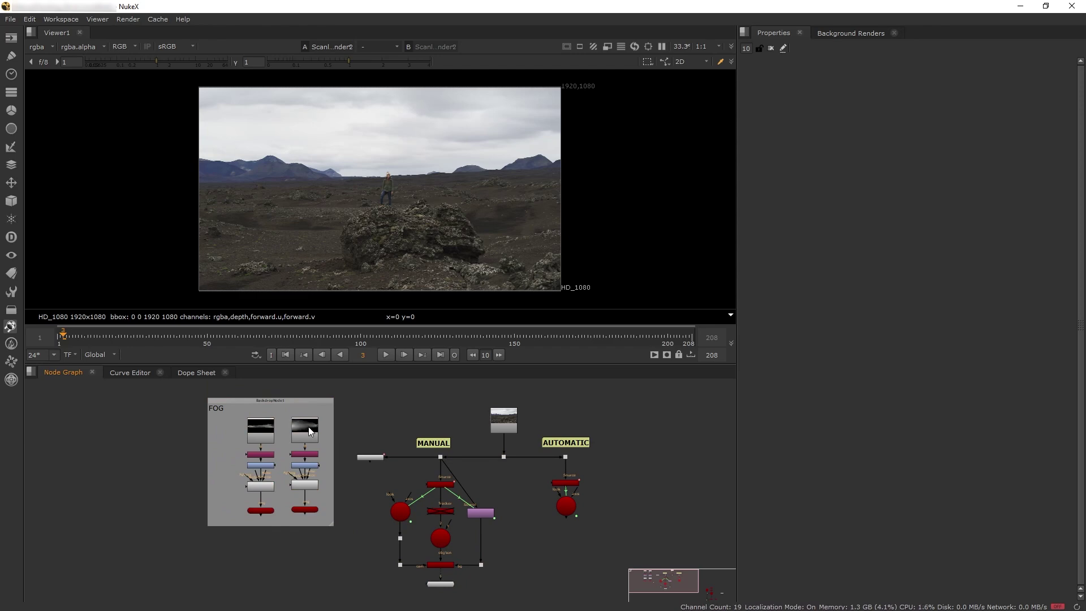
pyautogui.scroll(3, 278, 444)
pyautogui.keyDown('ctrl'); pyautogui.keyDown('shift'); pyautogui.click(325, 429); pyautogui.keyUp('shift'); pyautogui.keyUp('ctrl')
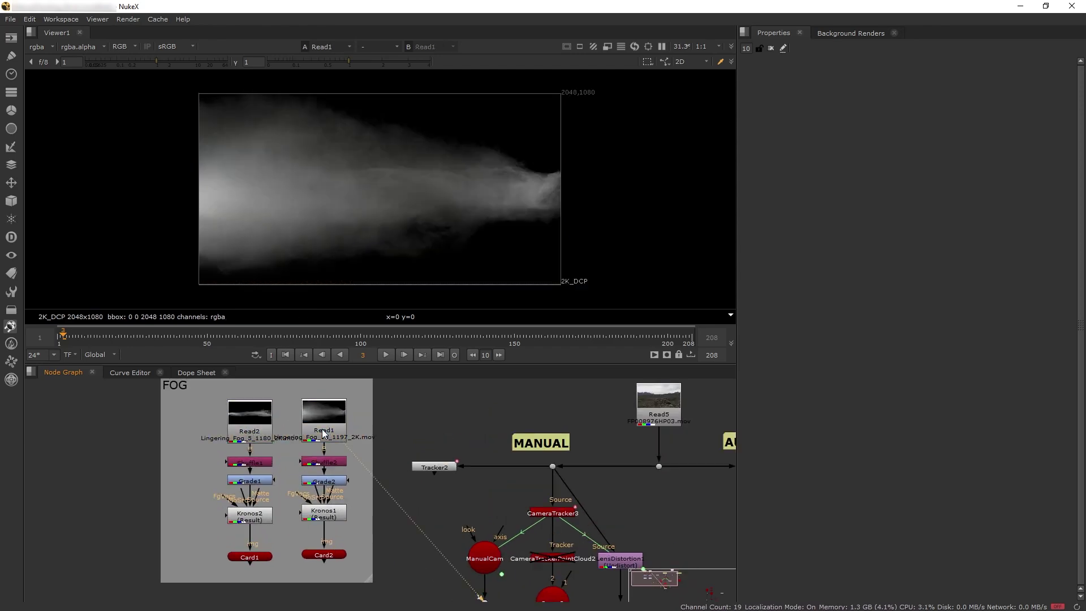
pyautogui.doubleClick(336, 466)
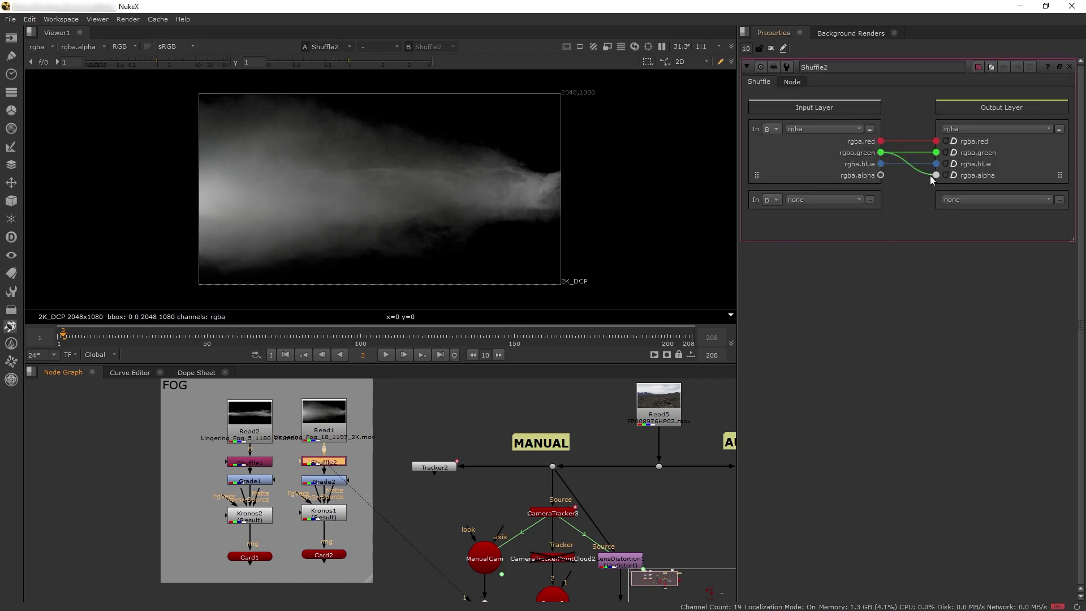
pyautogui.press('1')
pyautogui.doubleClick(332, 488)
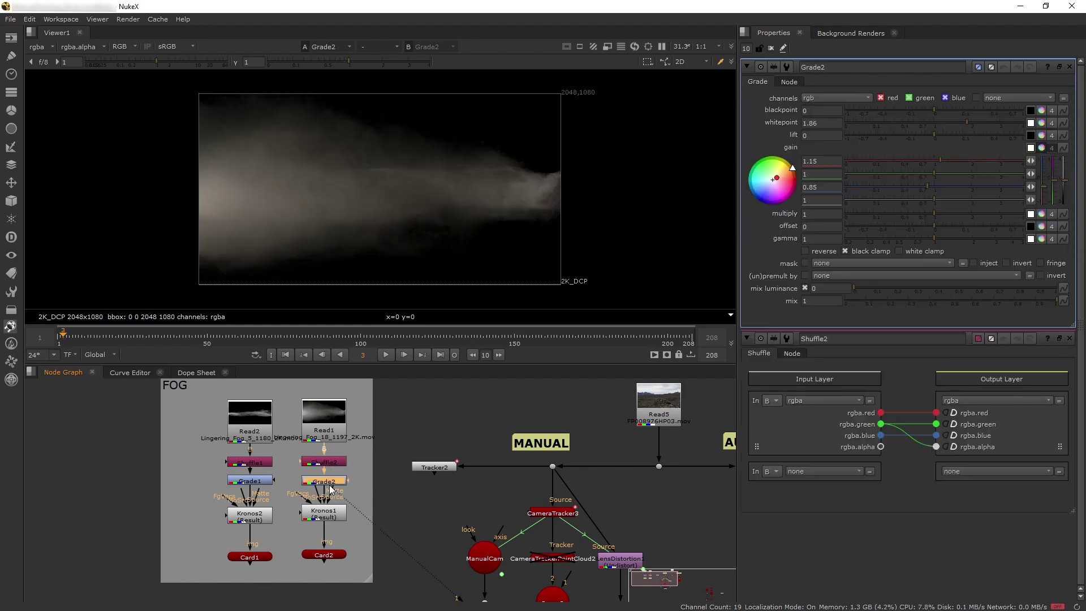
pyautogui.doubleClick(333, 516)
pyautogui.press('1')
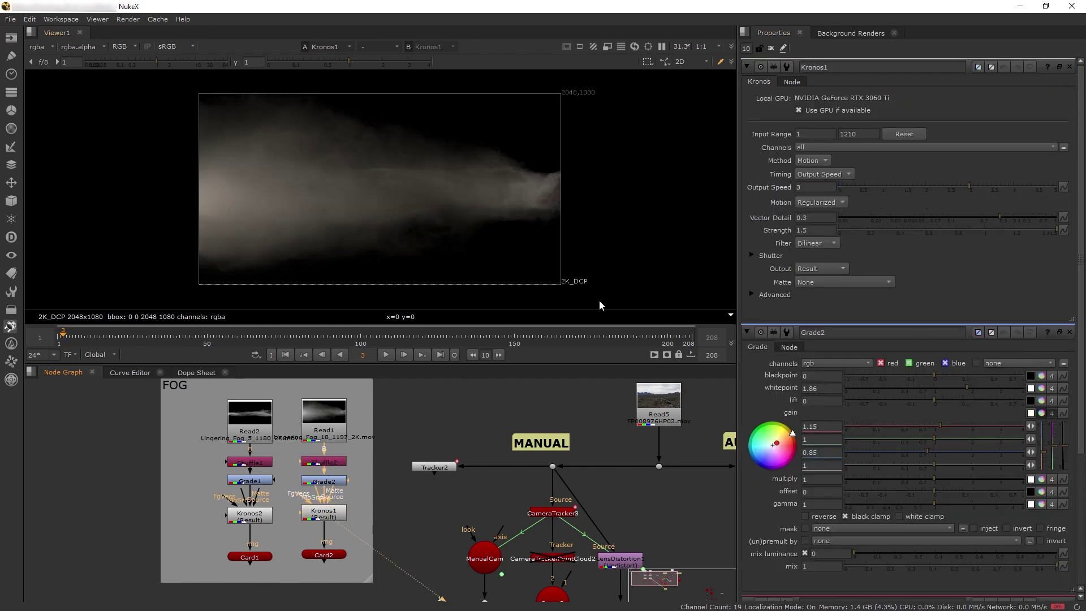
# Inspect Card2 in the viewer and connect the fog cards Card1 and Card2 to Scene2.
pyautogui.moveTo(317, 575); pyautogui.dragTo(326, 559, button='middle')
pyautogui.click(338, 537)
pyautogui.press('1')
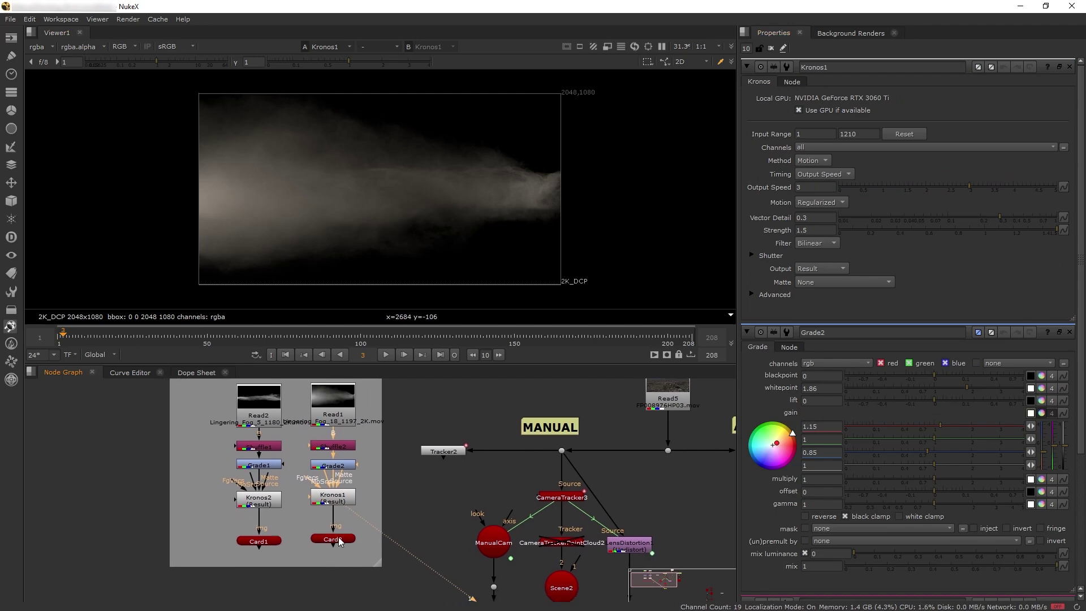
pyautogui.scroll(2, 405, 161)
pyautogui.scroll(4, 407, 164)
pyautogui.moveTo(417, 158); pyautogui.dragTo(393, 229, button='middle')
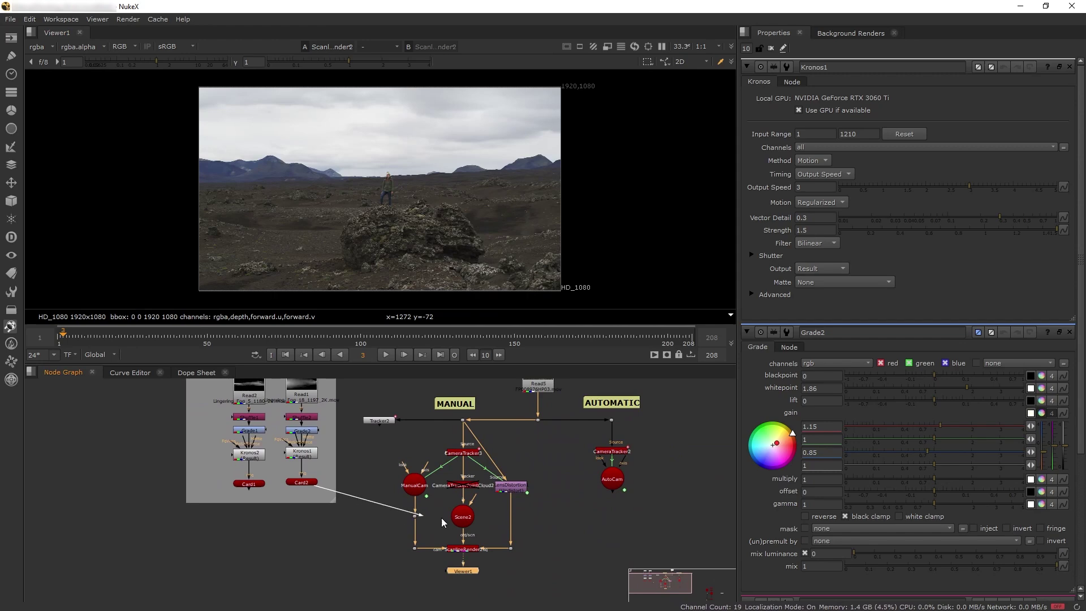
pyautogui.moveTo(469, 528); pyautogui.dragTo(464, 522)
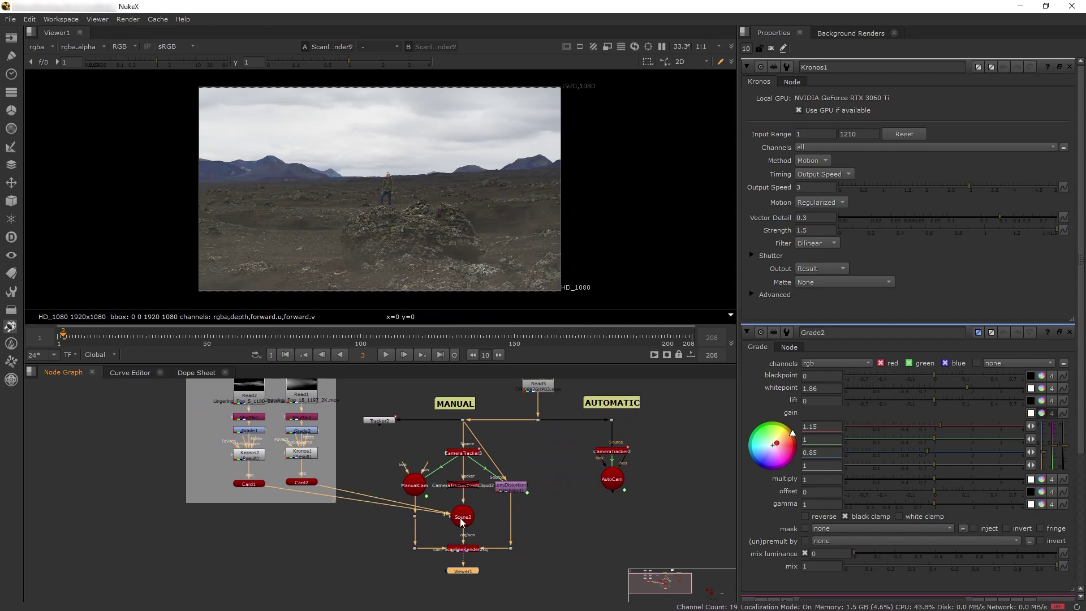